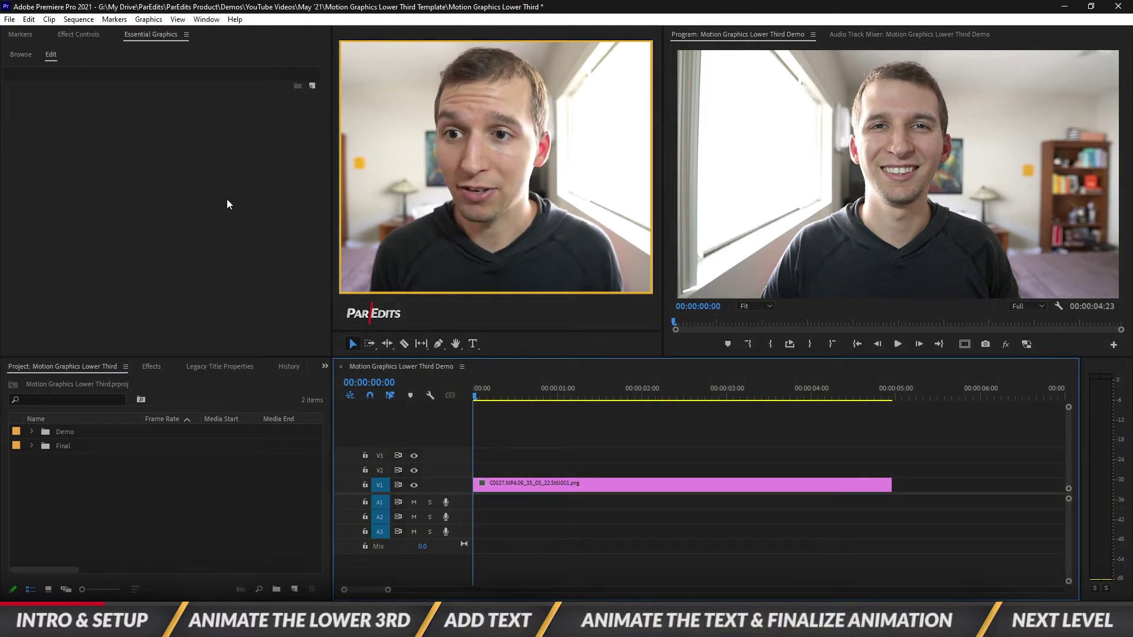
# Add a rectangle layer in Essential Graphics and narrow it into a thin vertical bar.
pyautogui.click(226, 199)
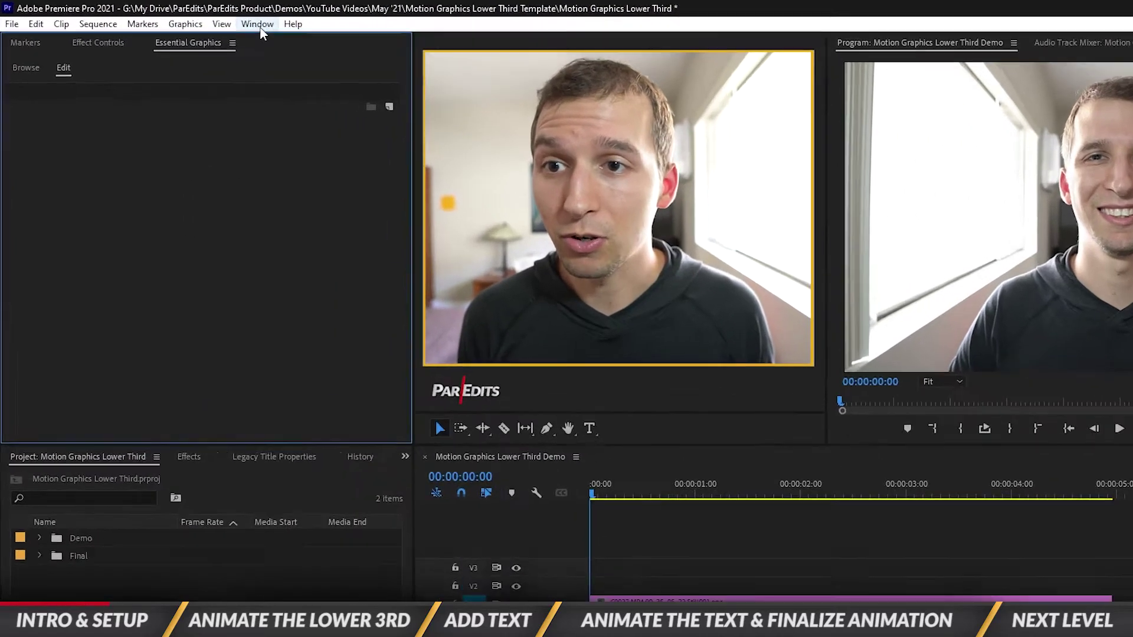
pyautogui.click(258, 24)
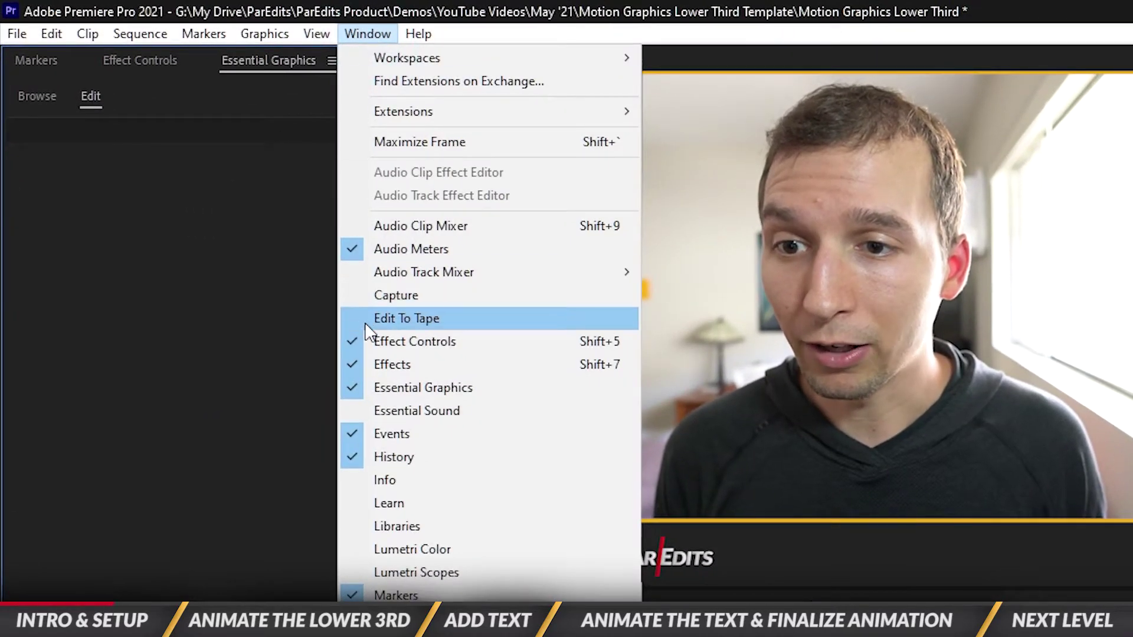
pyautogui.click(419, 387)
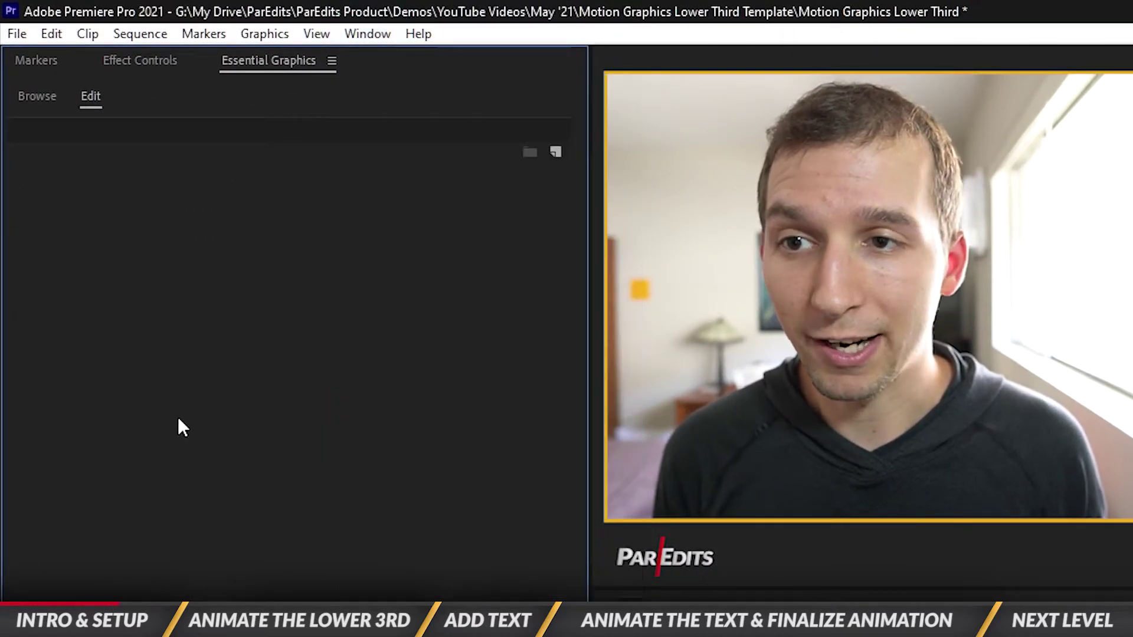
pyautogui.click(557, 151)
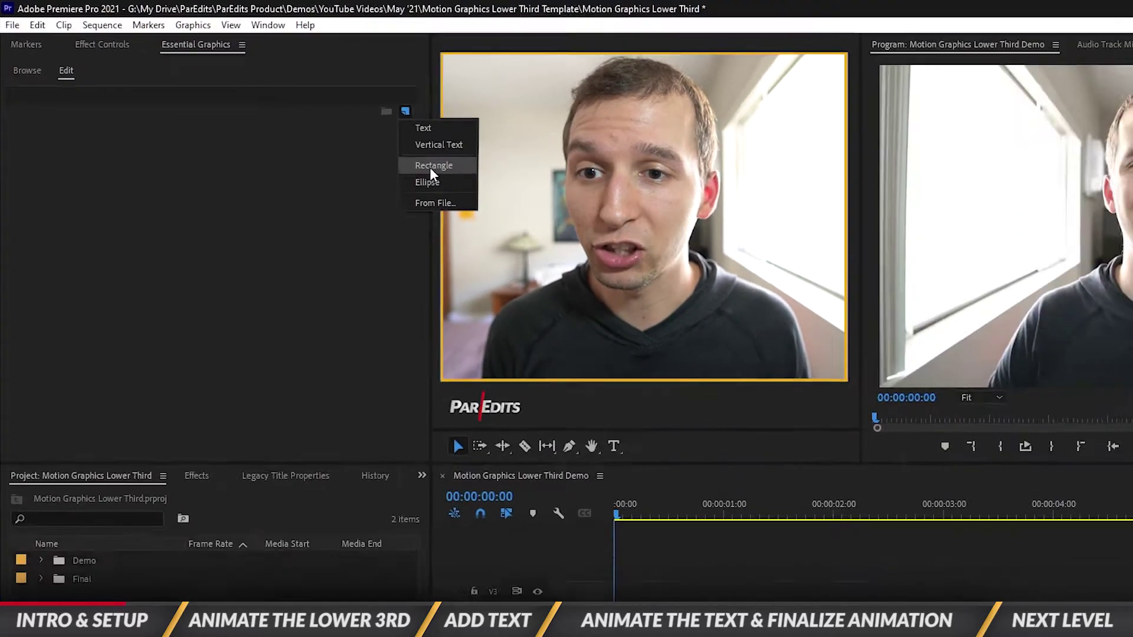
pyautogui.click(595, 227)
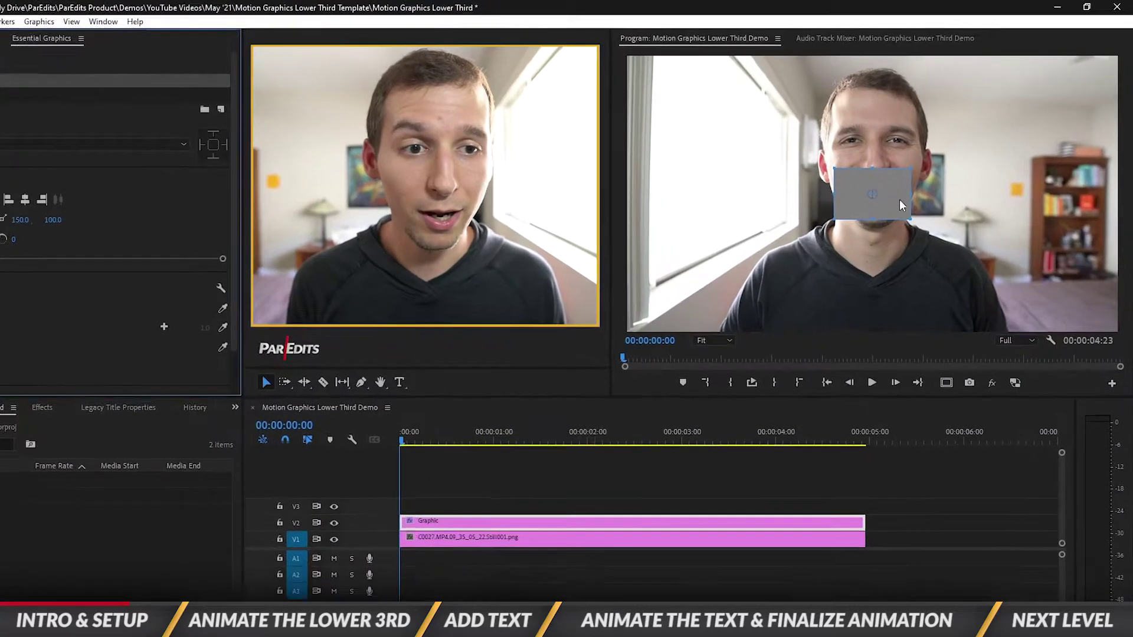
pyautogui.moveTo(913, 196); pyautogui.dragTo(848, 202)
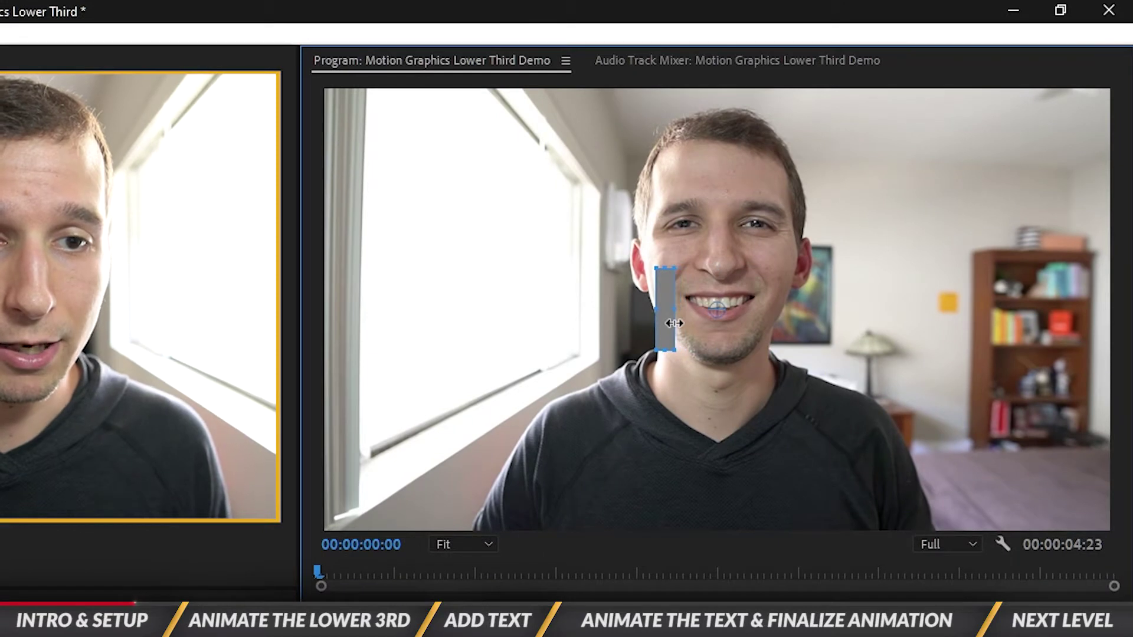
pyautogui.moveTo(675, 323); pyautogui.dragTo(667, 329)
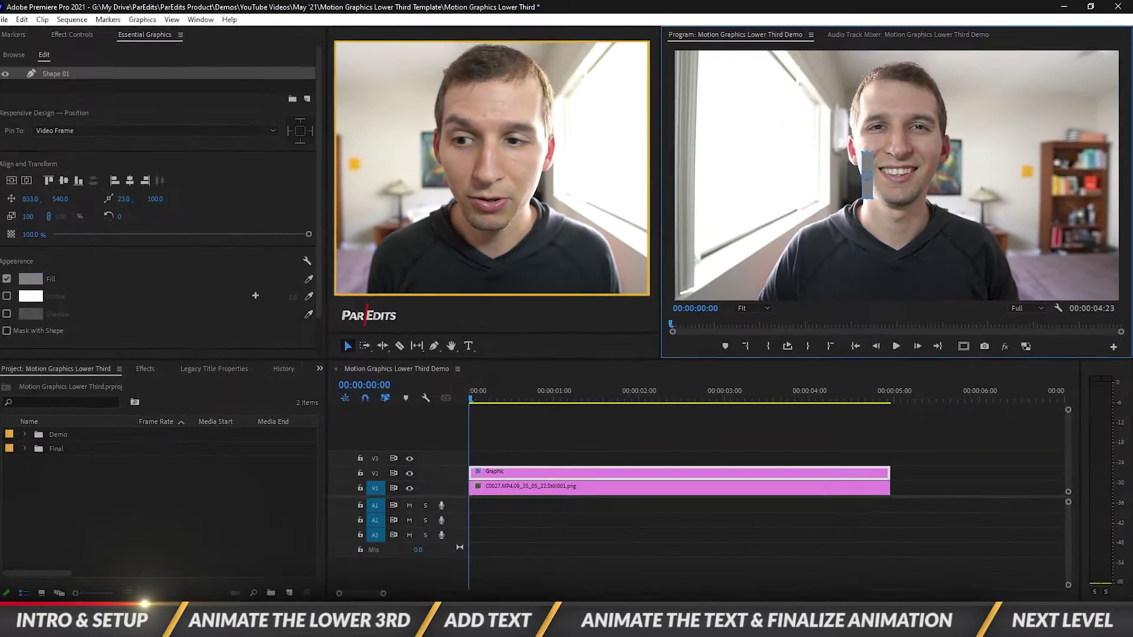
# Set the bar's fill colour to a deep red.
pyautogui.click(30, 278)
pyautogui.click(526, 349)
pyautogui.moveTo(526, 349); pyautogui.dragTo(584, 383)
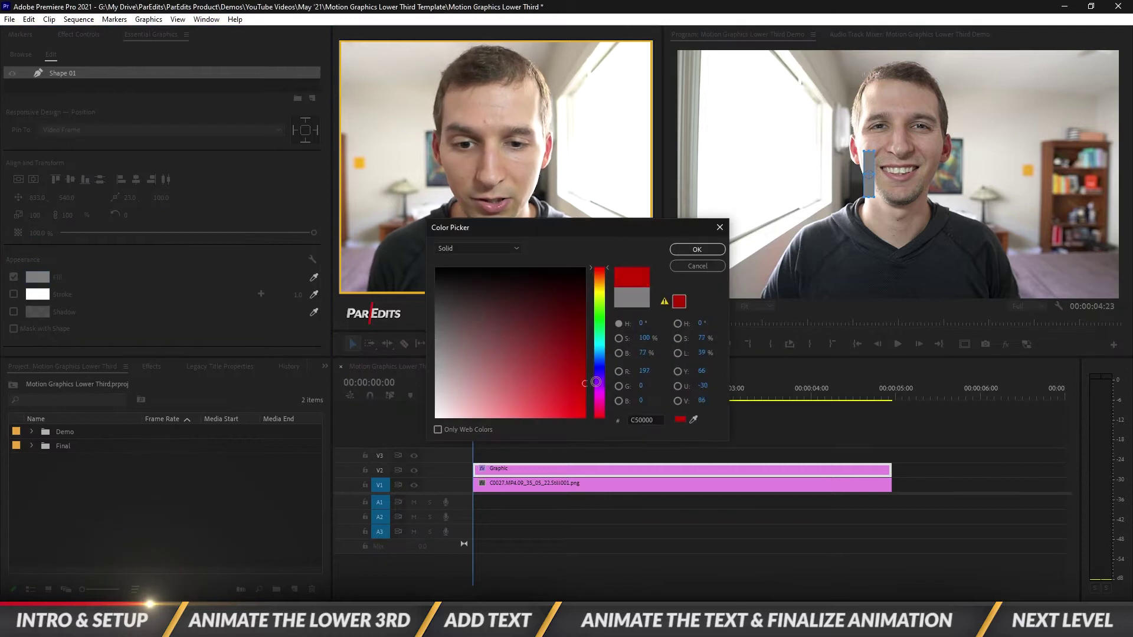
pyautogui.click(696, 249)
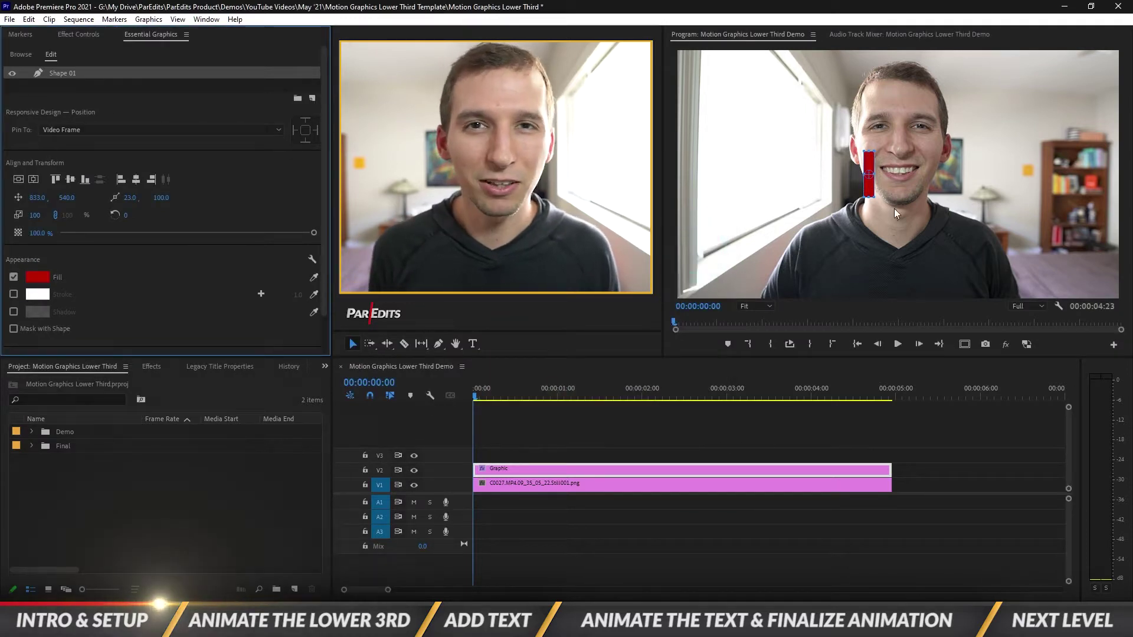
# Show the safe margins and move the red bar to the lower left of the safe area.
pyautogui.click(966, 346)
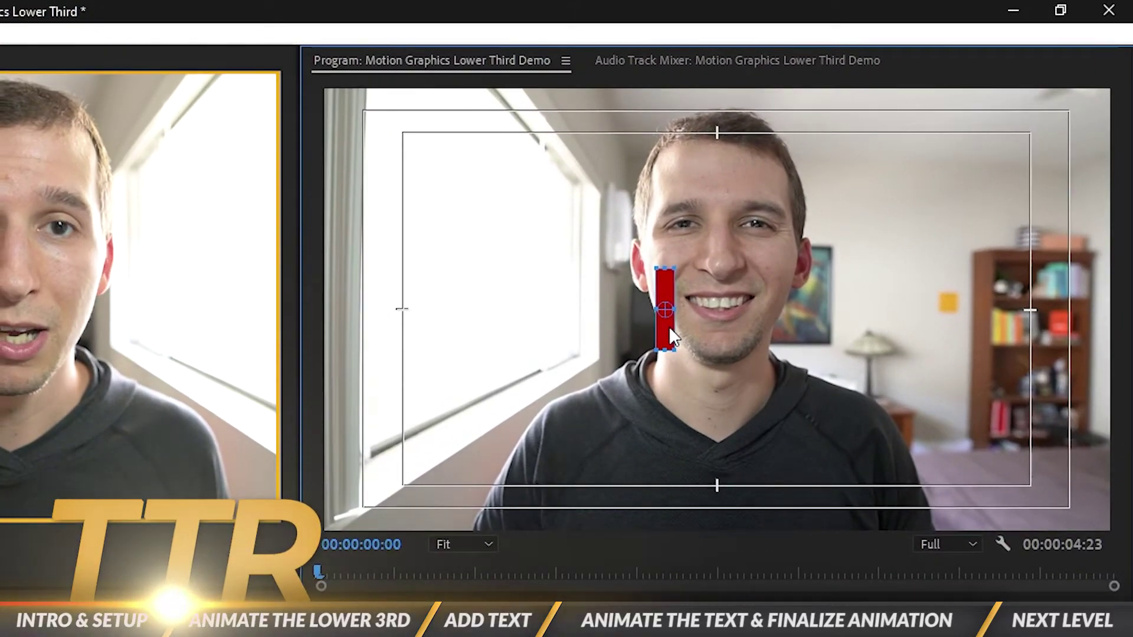
pyautogui.moveTo(670, 335); pyautogui.dragTo(401, 462)
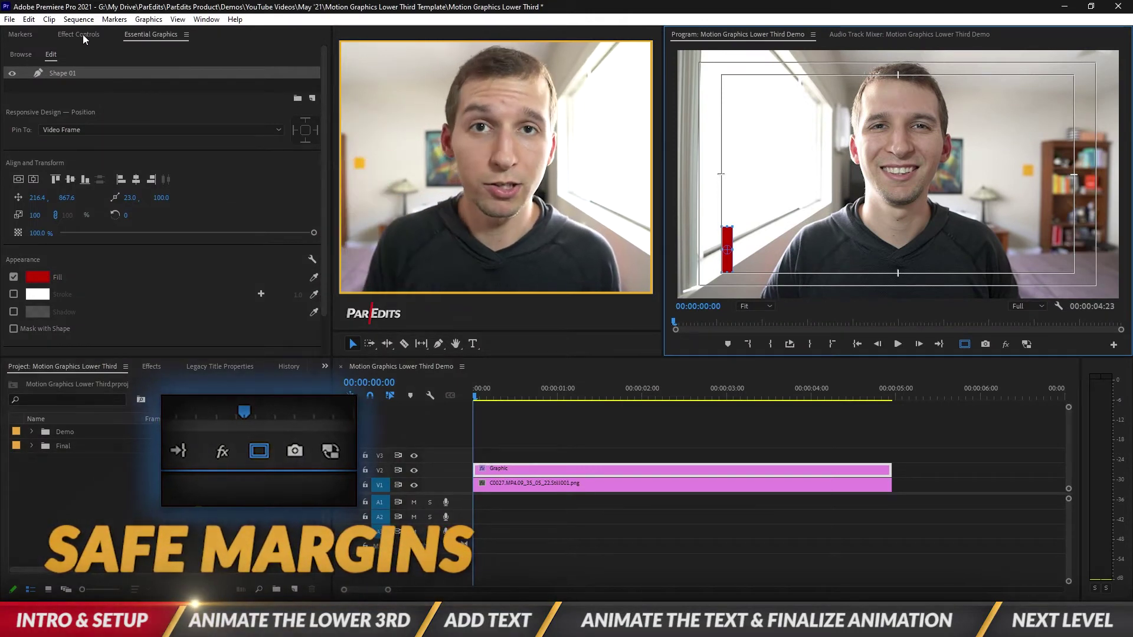
pyautogui.click(83, 35)
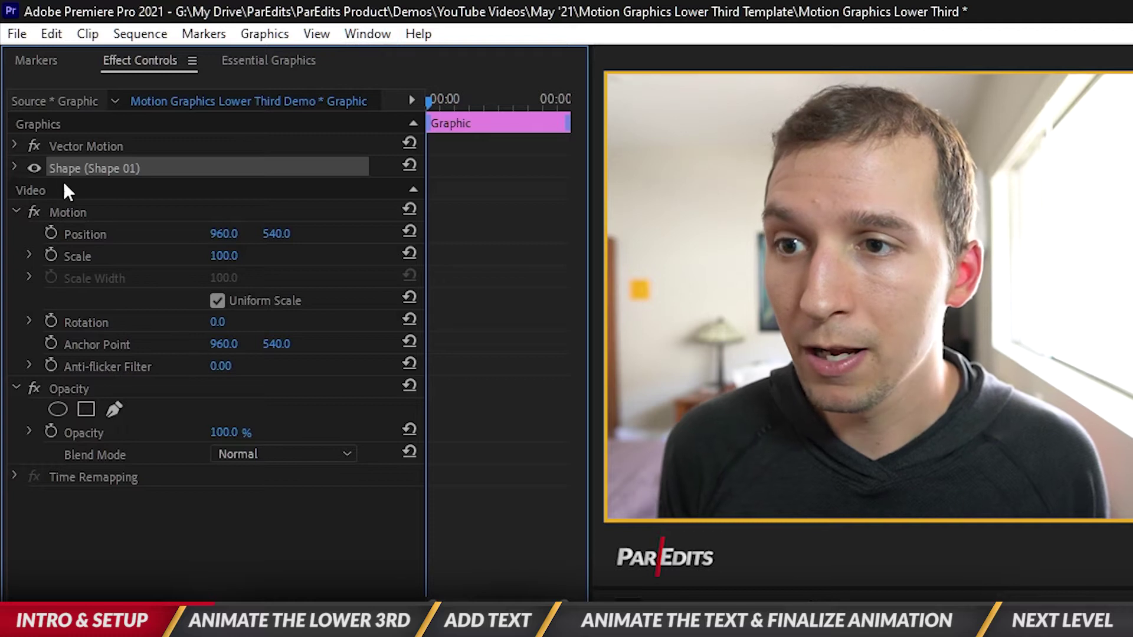
# Add a 4-point polygon mask to the shape and set a Mask Path keyframe at frame 12.
pyautogui.click(15, 169)
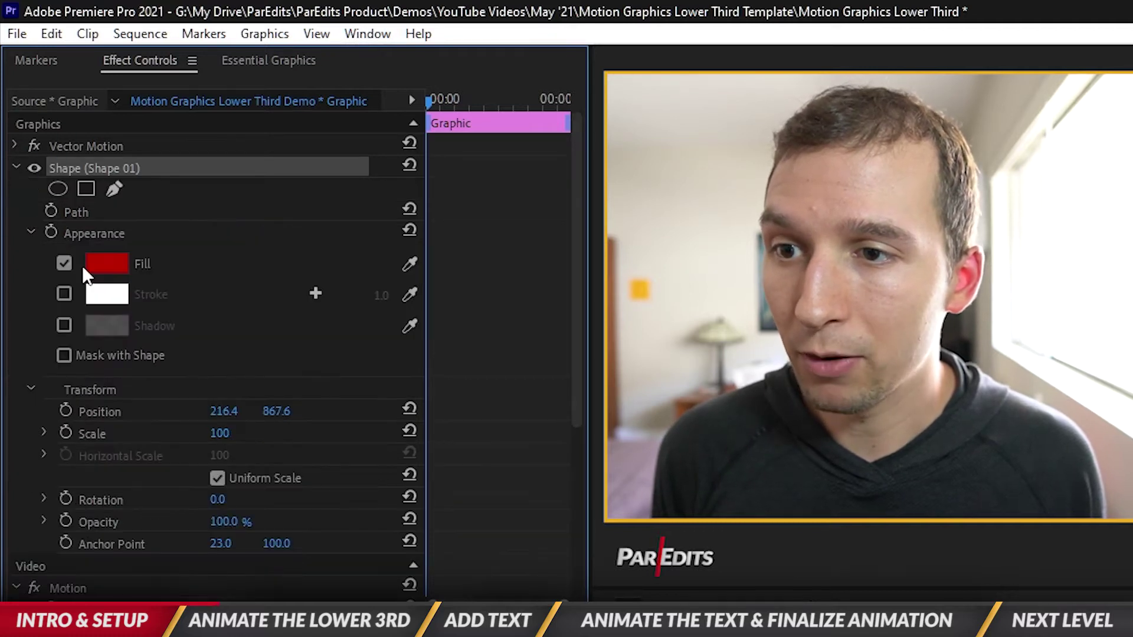
pyautogui.click(88, 187)
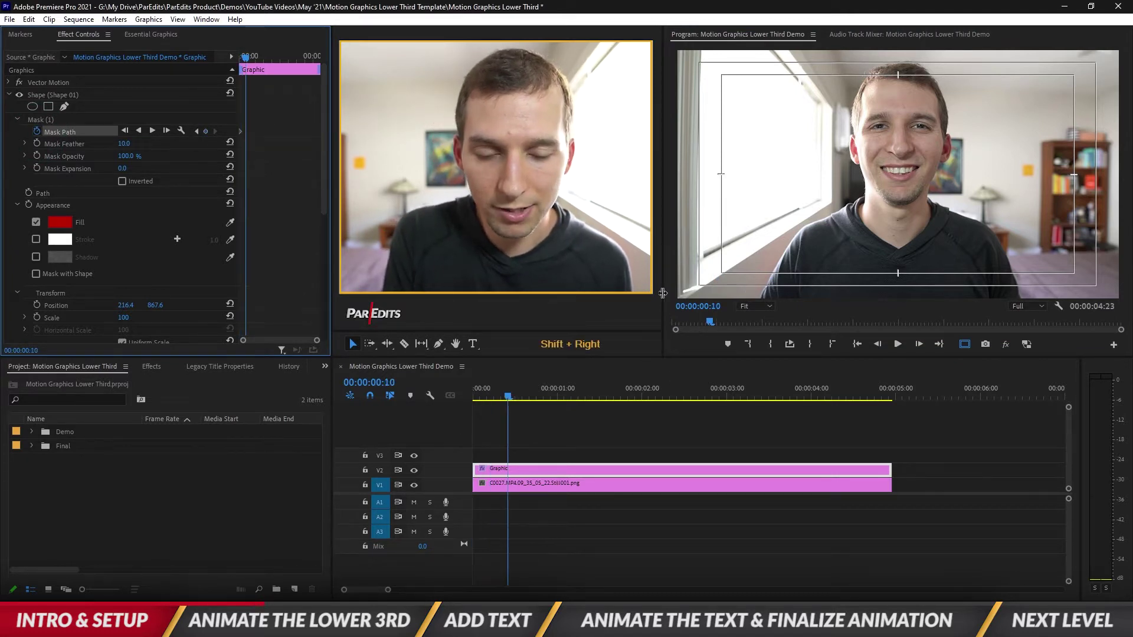
pyautogui.press('Right')
pyautogui.press('Right')
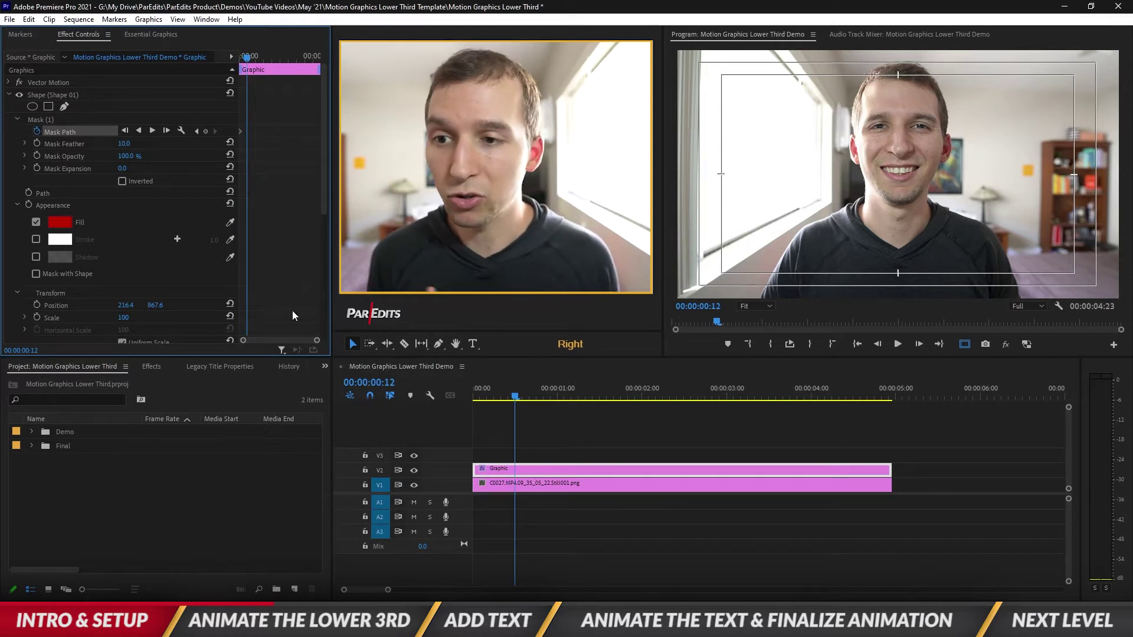
pyautogui.click(206, 131)
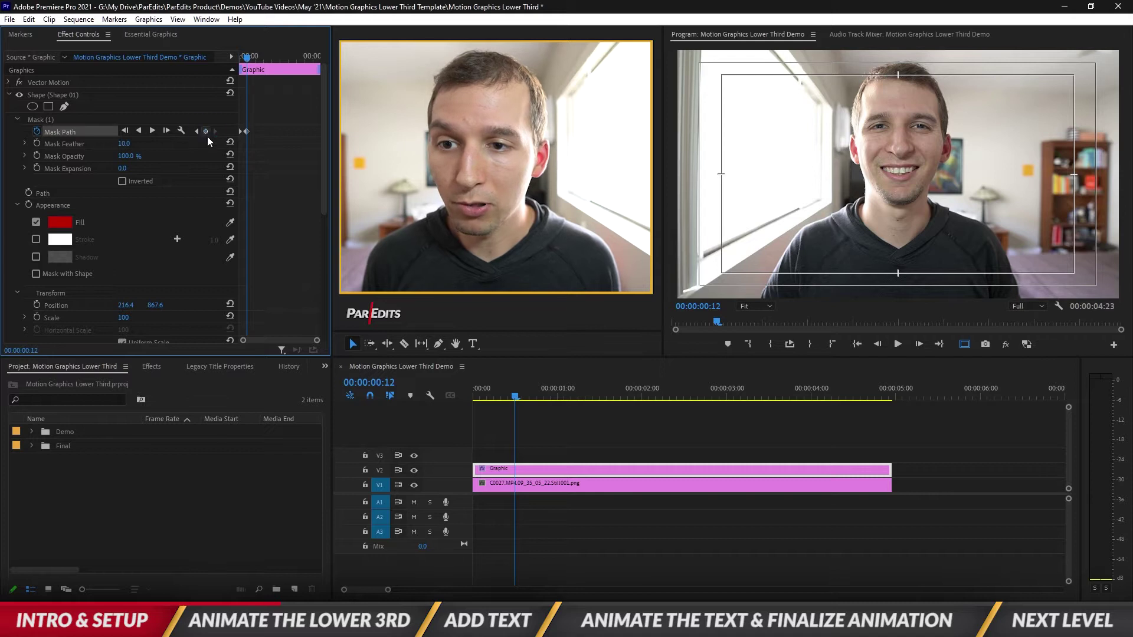
pyautogui.click(44, 121)
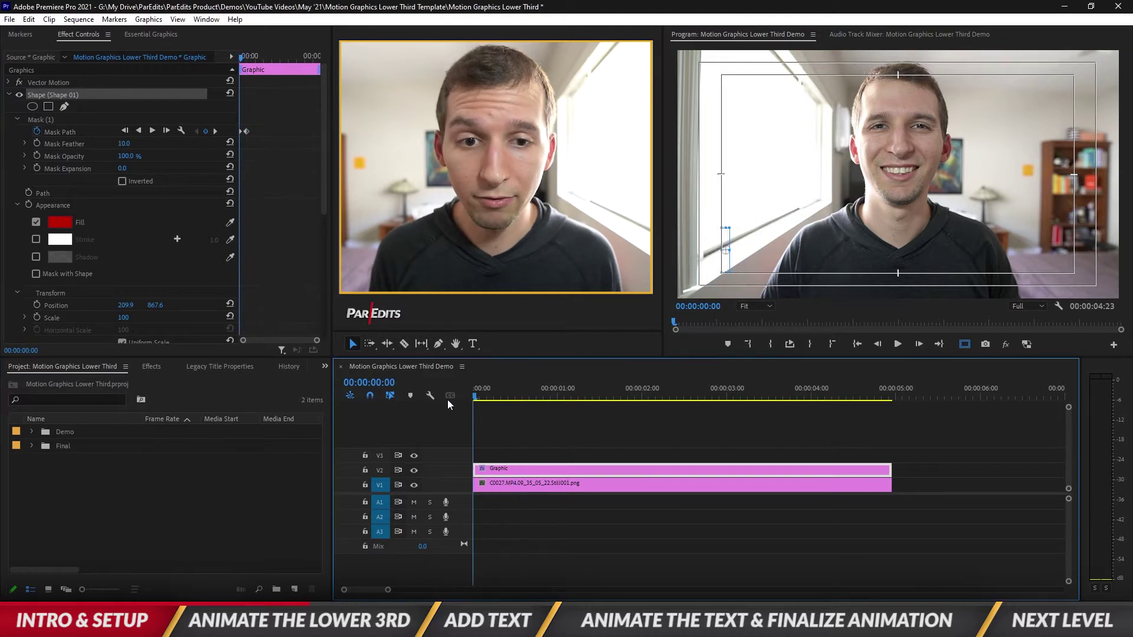
pyautogui.click(577, 443)
# Move the playhead to the one-second mark and set the bar's rotation to -30°.
pyautogui.press('space')
pyautogui.press('space')
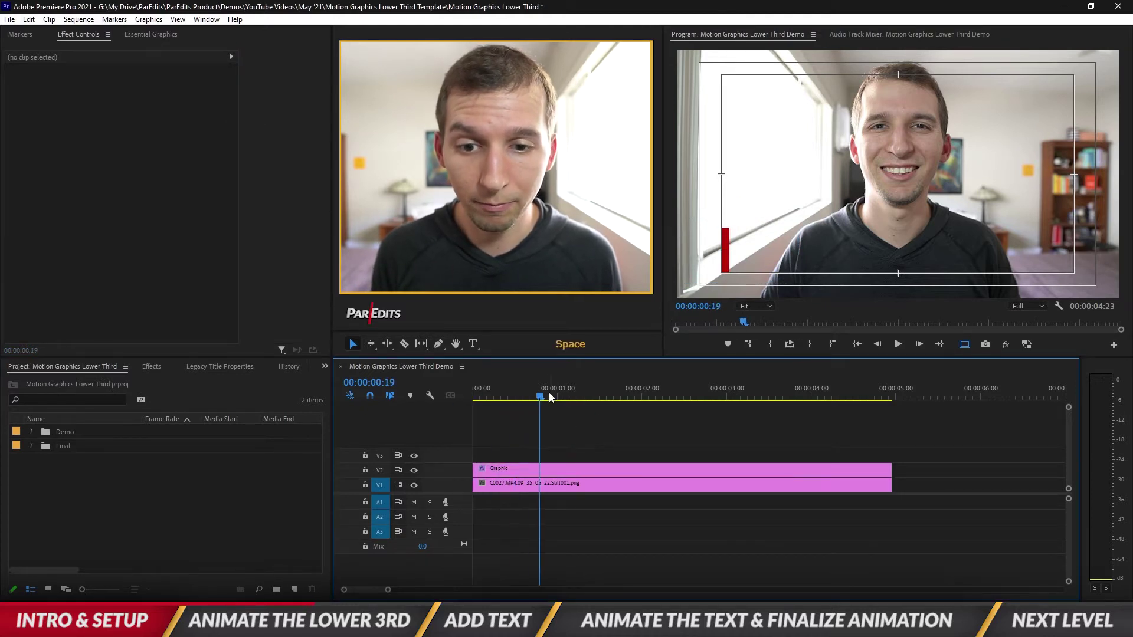
pyautogui.click(537, 472)
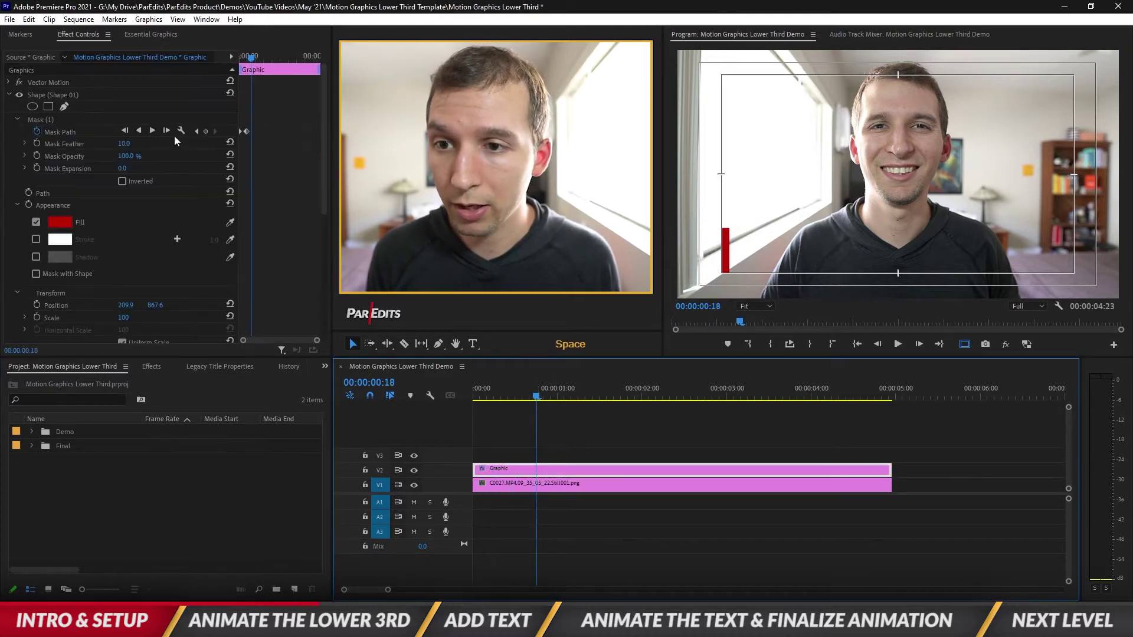
pyautogui.press('Left')
pyautogui.press('Left')
pyautogui.press('Left')
pyautogui.click(197, 134)
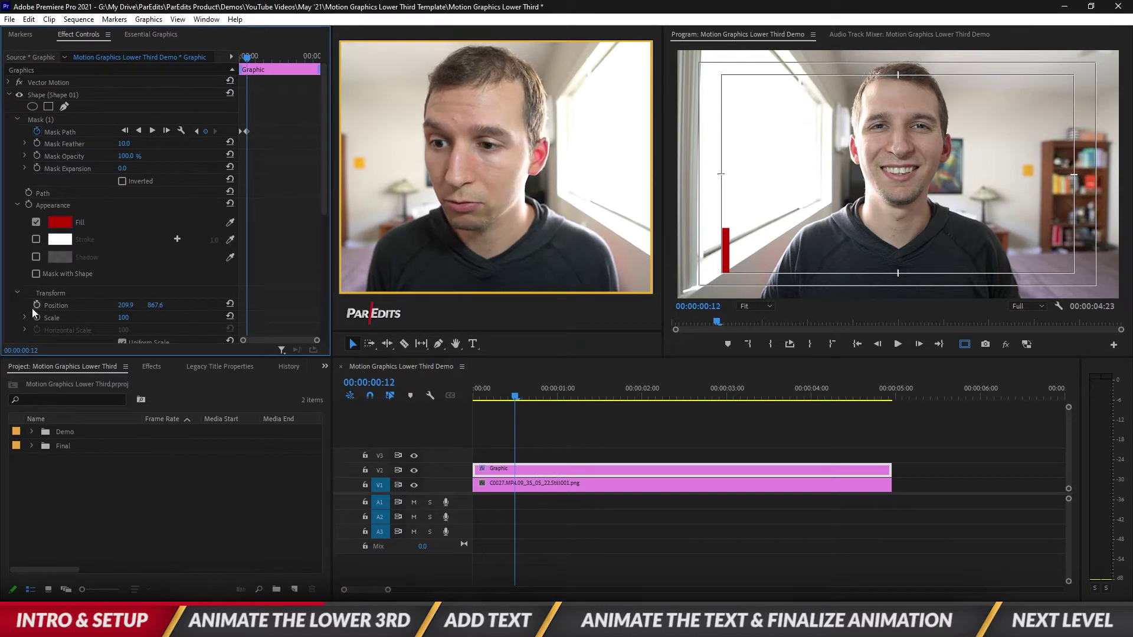
pyautogui.scroll(-2, 252, 266)
pyautogui.scroll(-2, 252, 270)
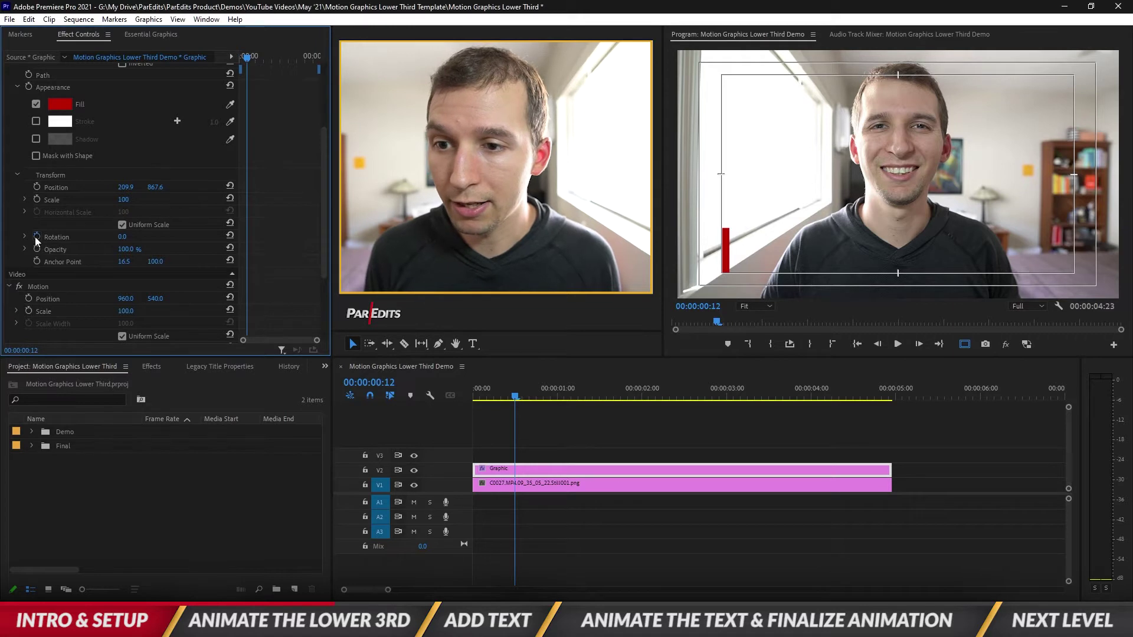
pyautogui.hotkey('shift', 'Right')
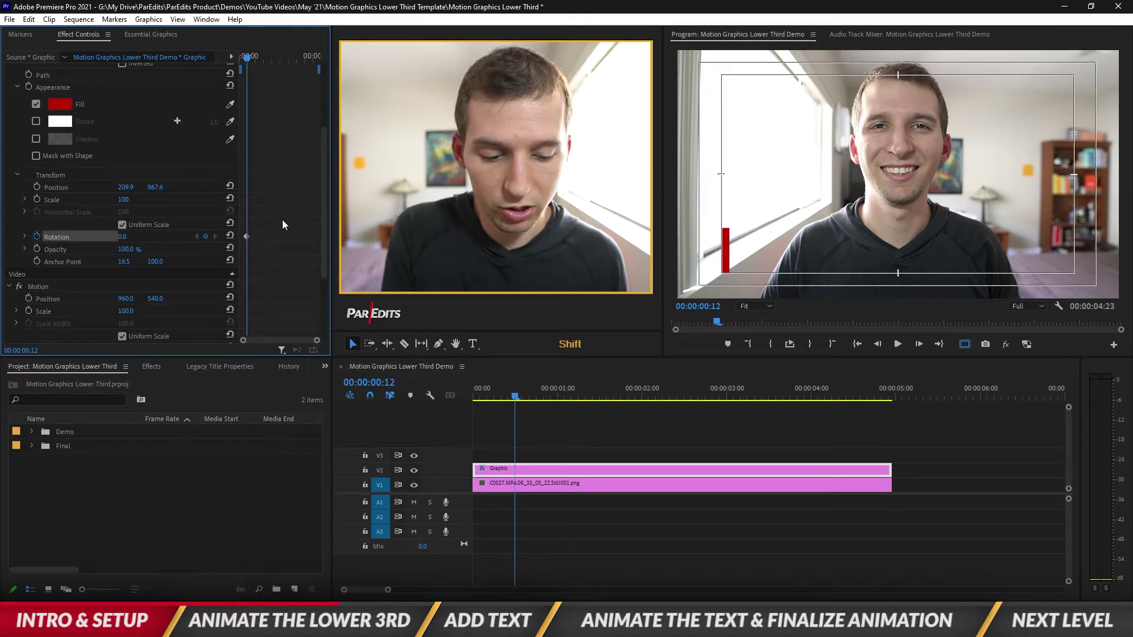
pyautogui.hotkey('shift', 'Right')
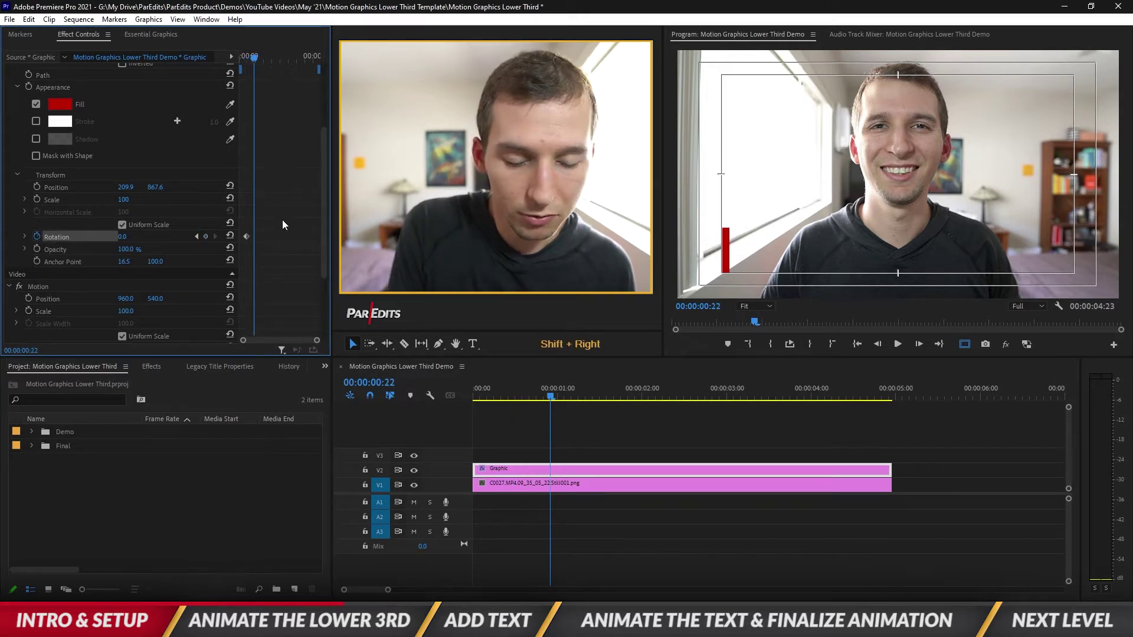
pyautogui.press('Right')
pyautogui.press('Right')
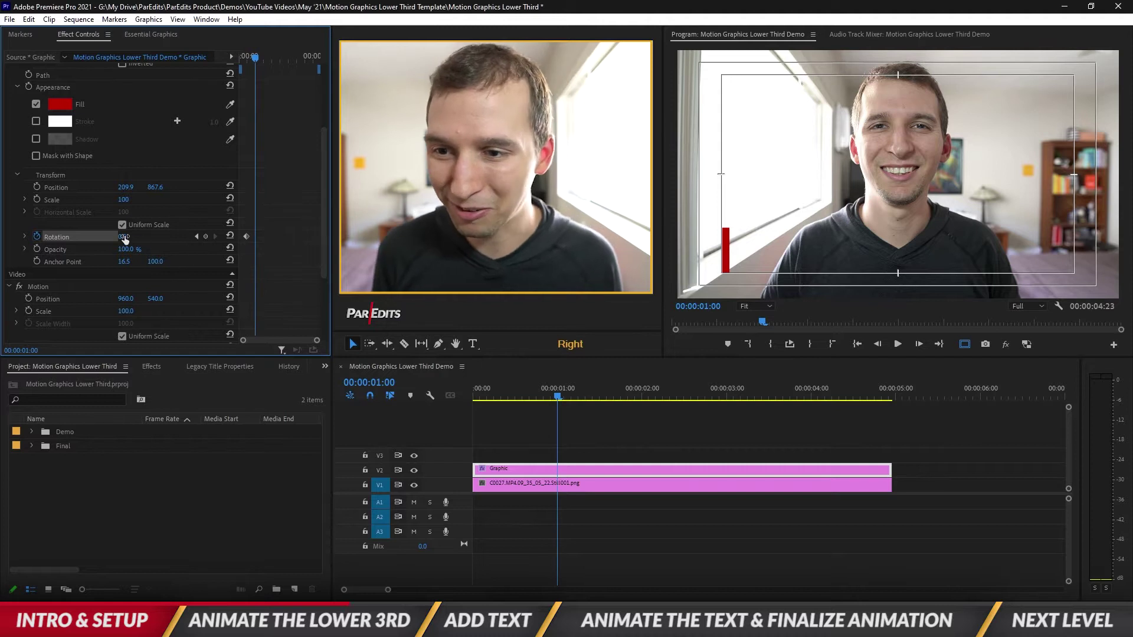
pyautogui.write('-30')
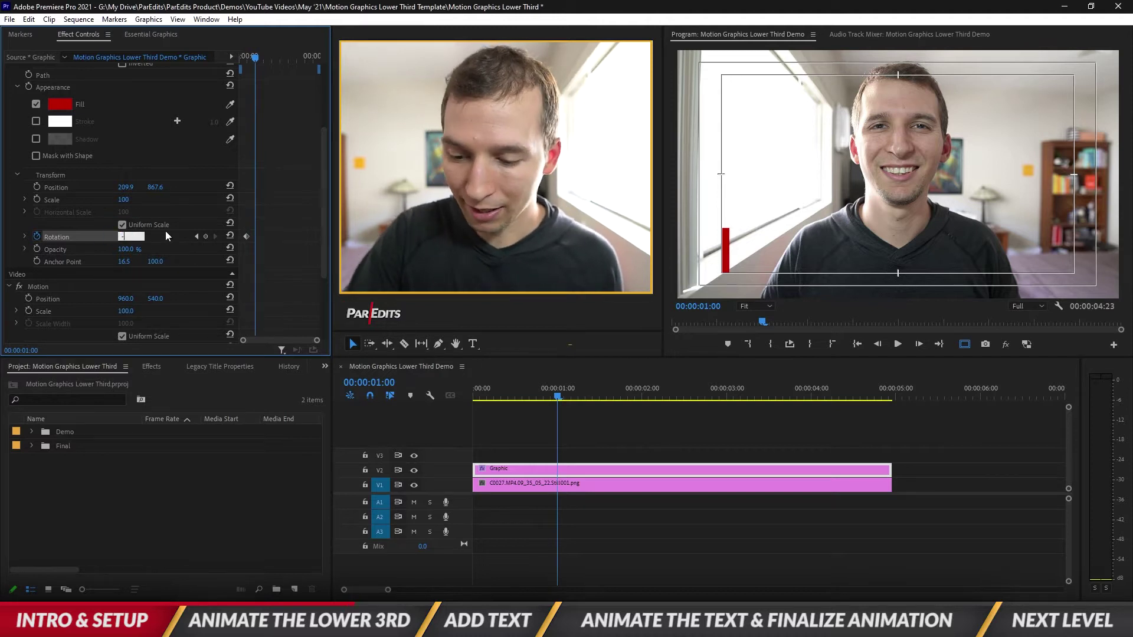
pyautogui.press('Return')
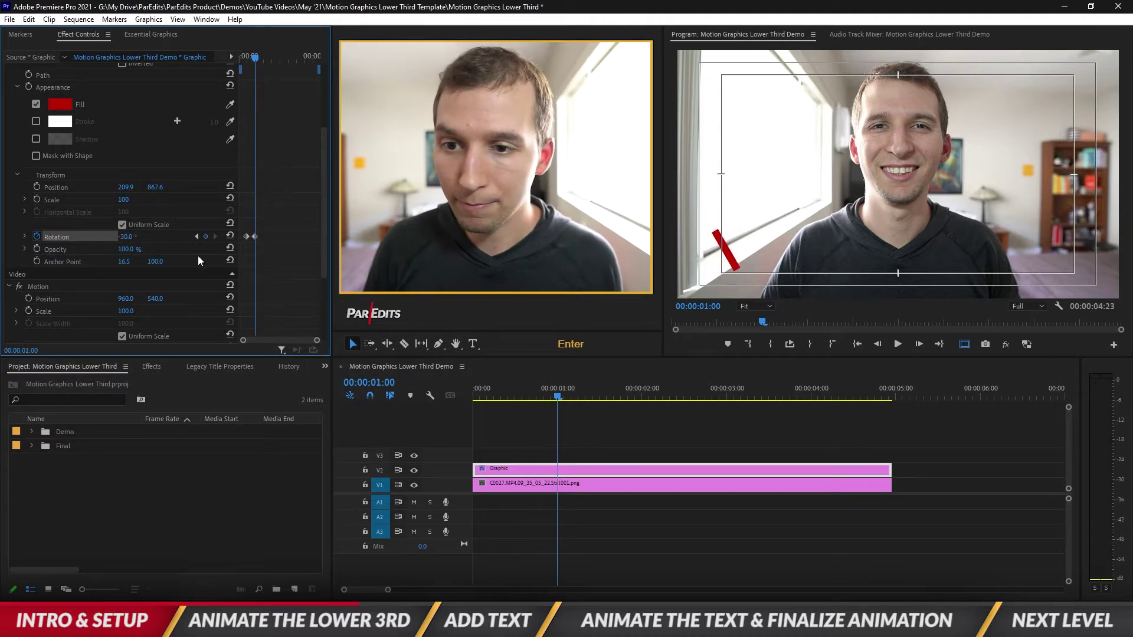
# Preview the rotation, then apply Ease Out to the one-second rotation keyframe.
pyautogui.click(197, 238)
pyautogui.press('space')
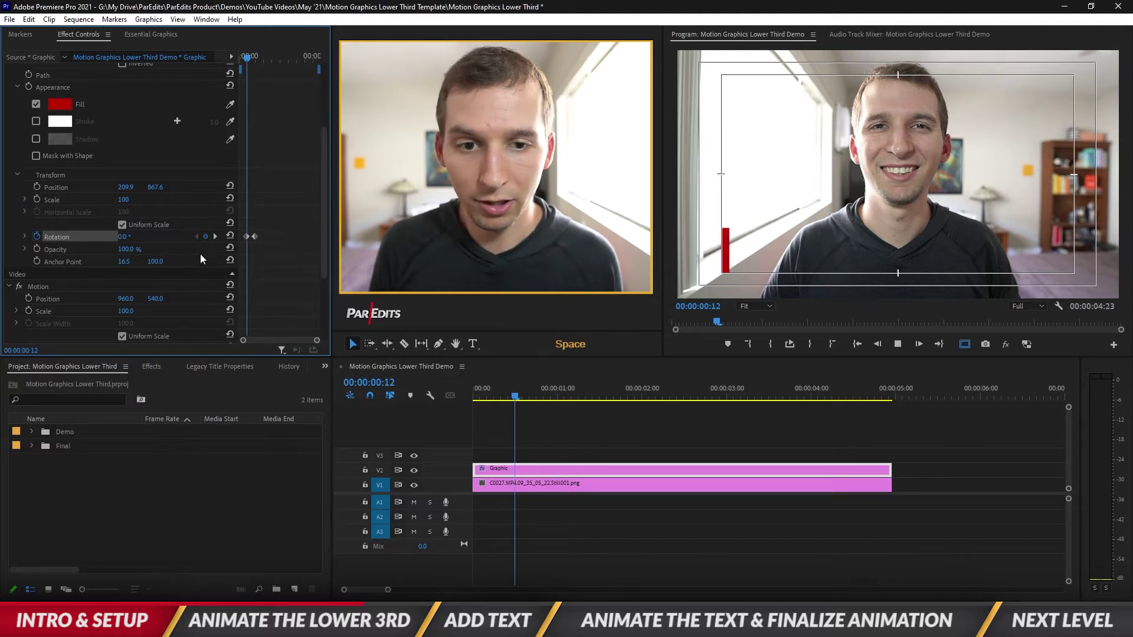
pyautogui.press('space')
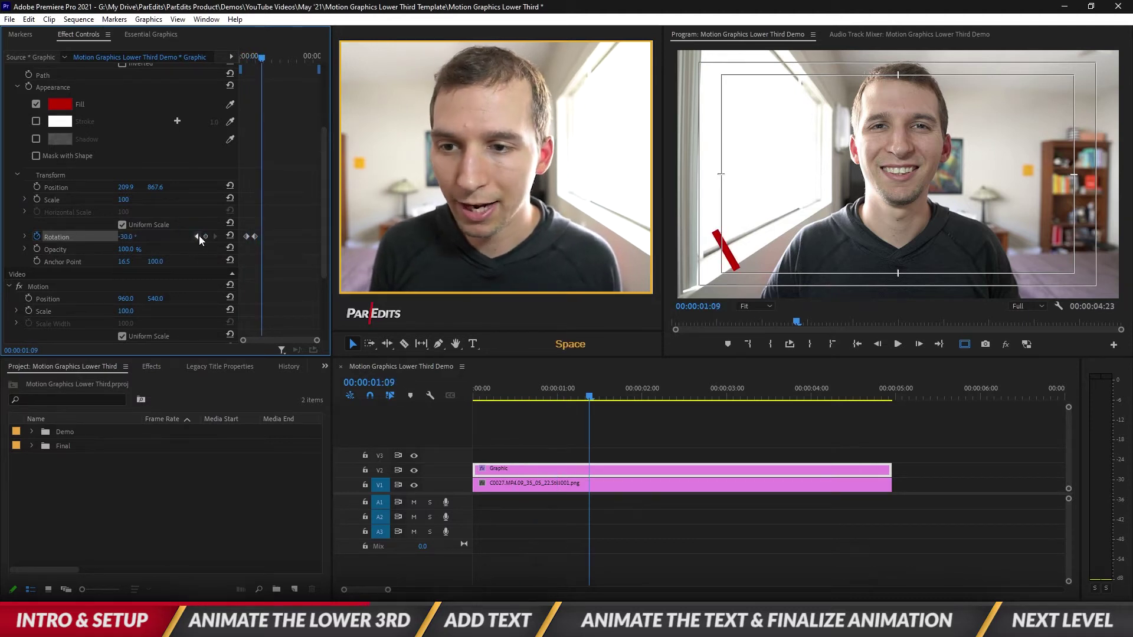
pyautogui.click(199, 237)
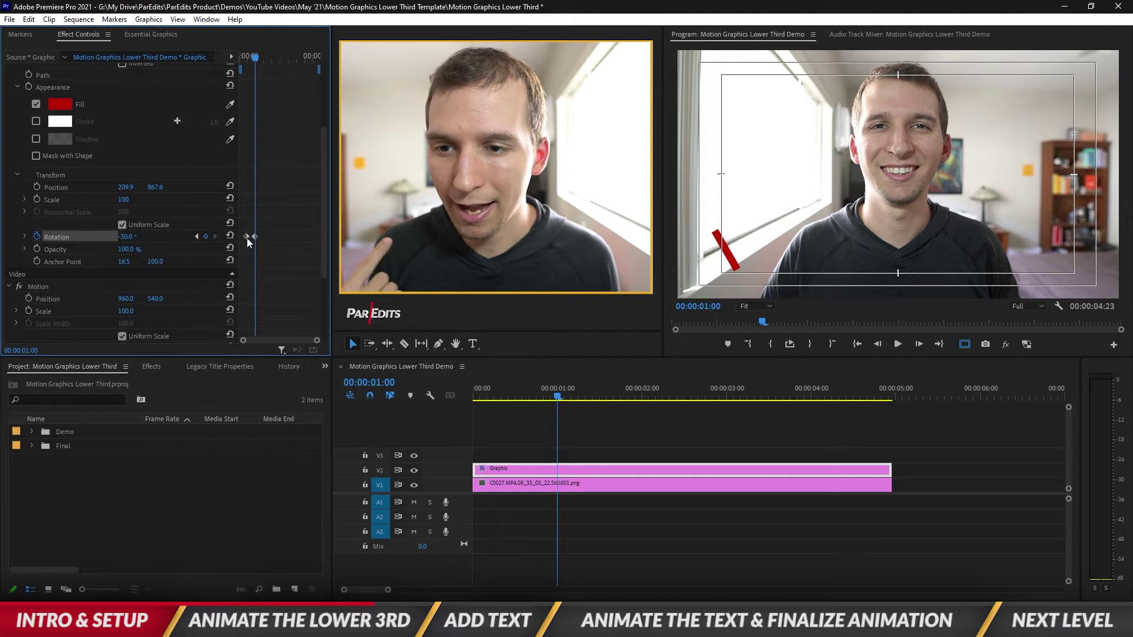
pyautogui.rightClick(247, 238)
pyautogui.click(282, 417)
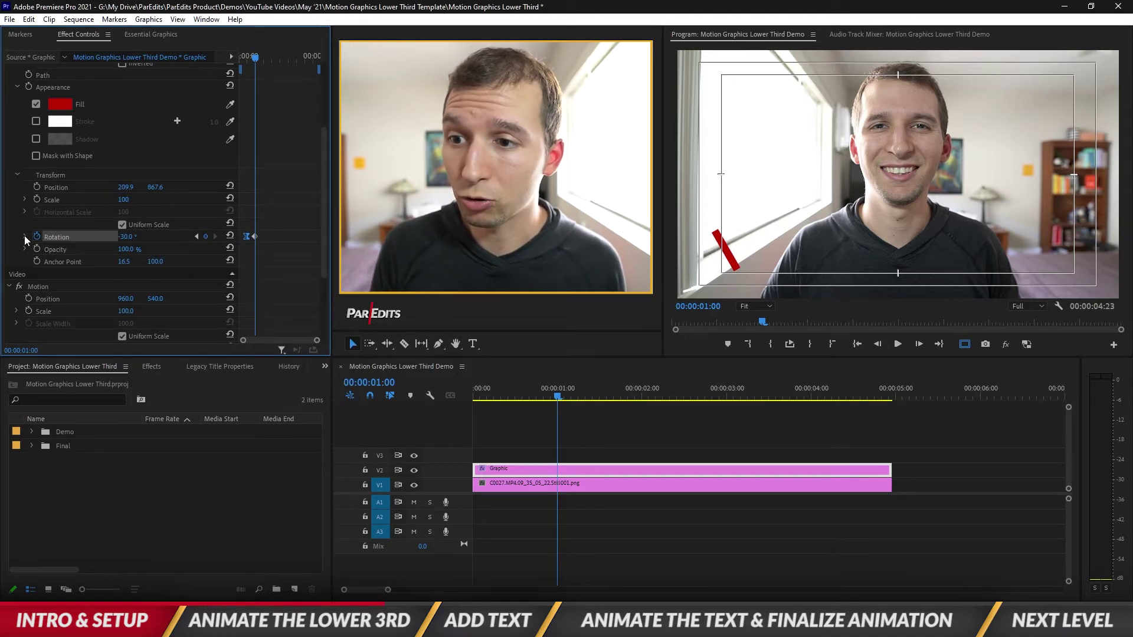
# Reshape the rotation velocity curve's Bezier handles for smoother easing and preview the result.
pyautogui.click(24, 237)
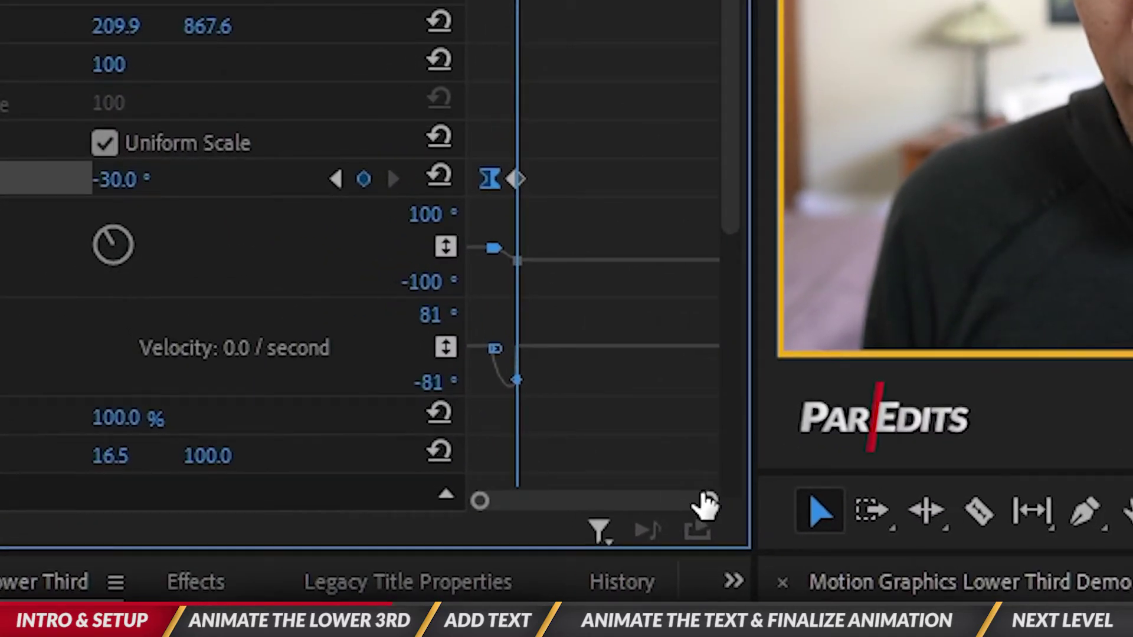
pyautogui.moveTo(706, 504); pyautogui.dragTo(527, 512)
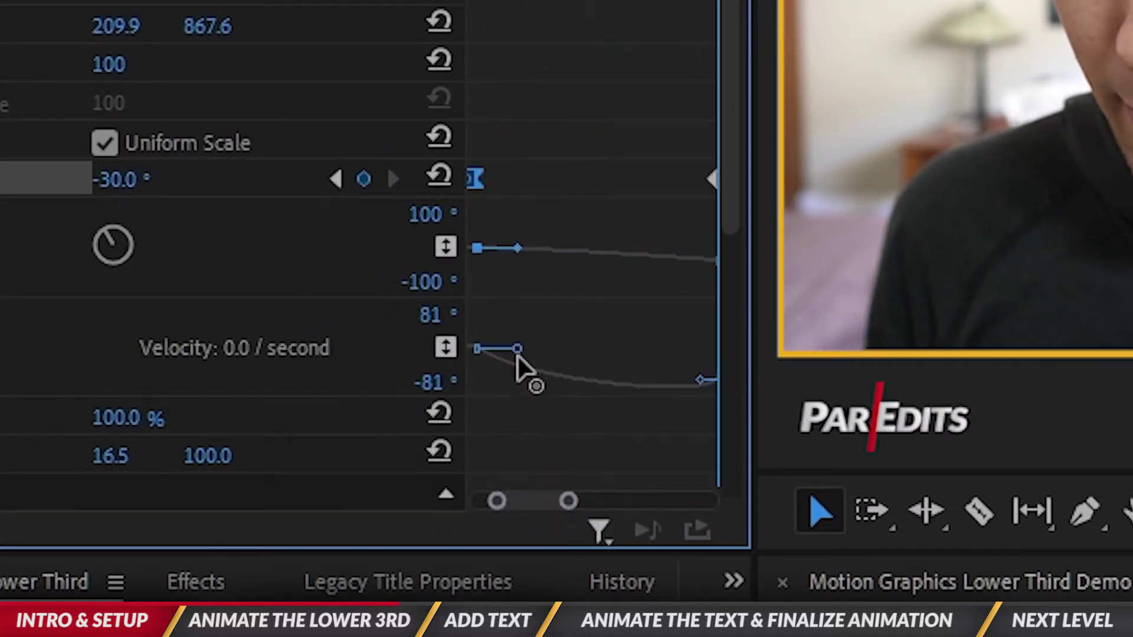
pyautogui.moveTo(519, 350); pyautogui.dragTo(553, 353)
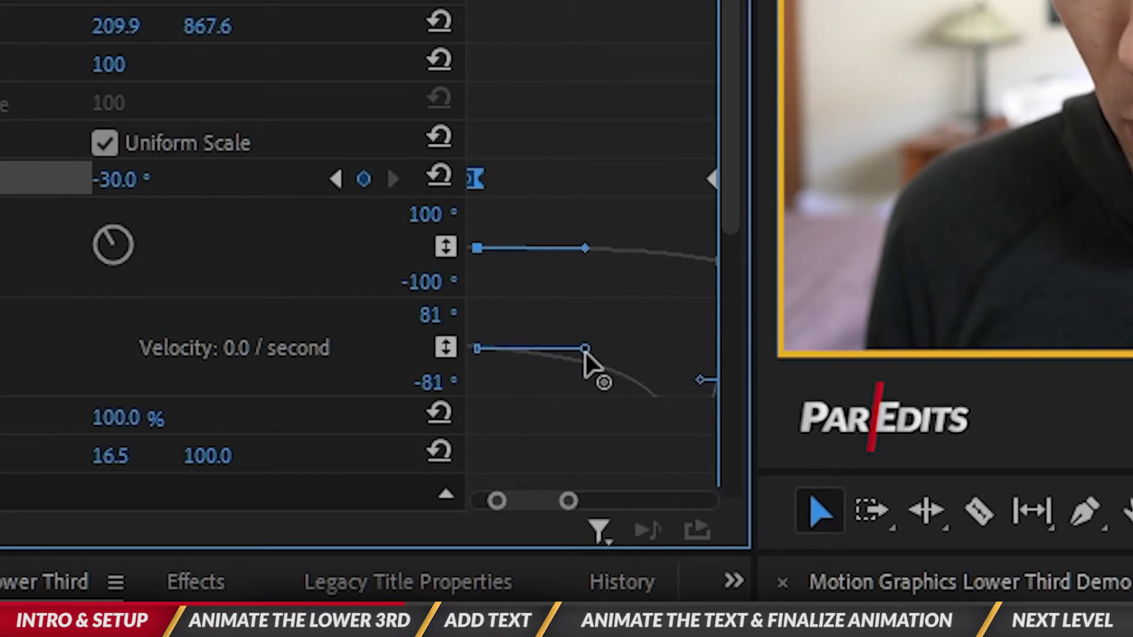
pyautogui.moveTo(620, 352); pyautogui.dragTo(679, 375)
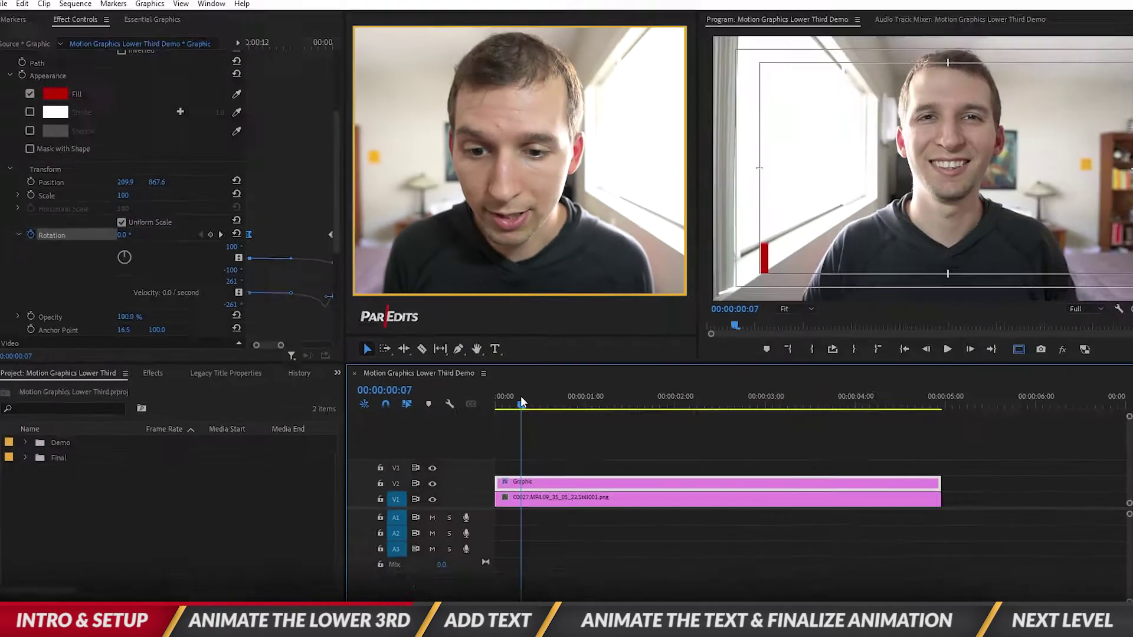
pyautogui.click(540, 404)
pyautogui.press('space')
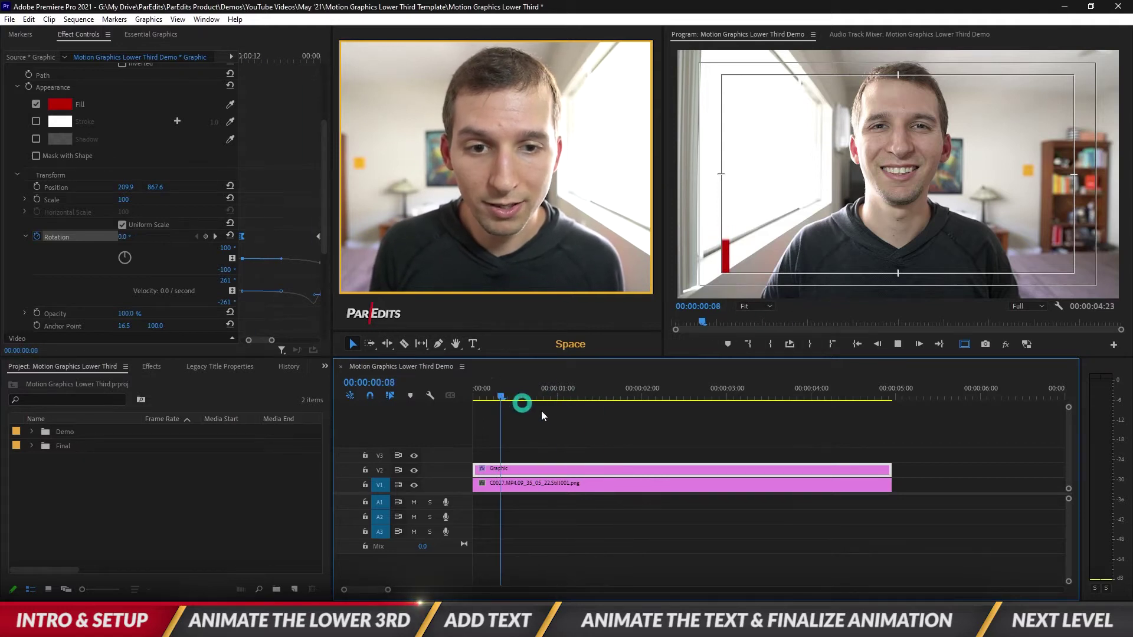
pyautogui.moveTo(541, 414); pyautogui.dragTo(523, 404)
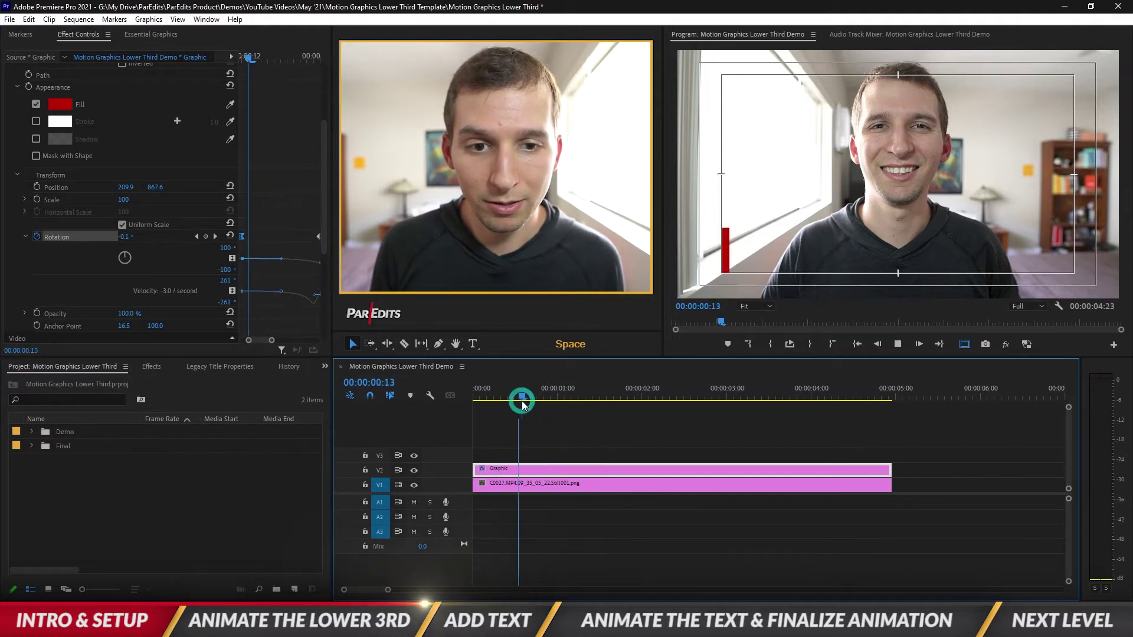
pyautogui.click(215, 236)
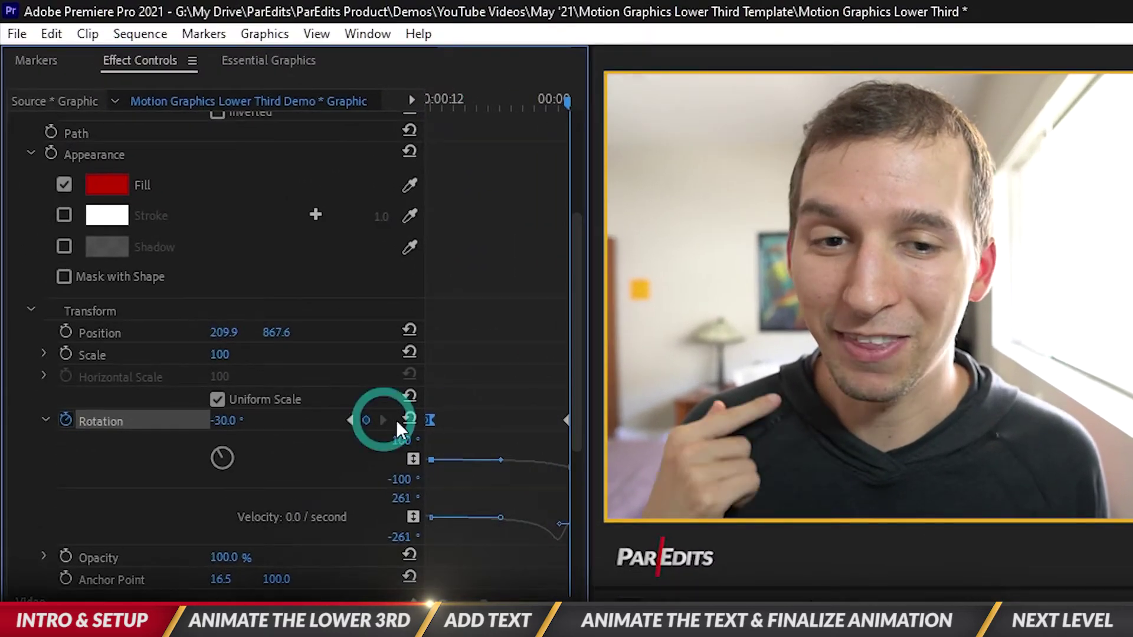
# Hide the rotation graph and collapse the shape's property groups.
pyautogui.click(43, 420)
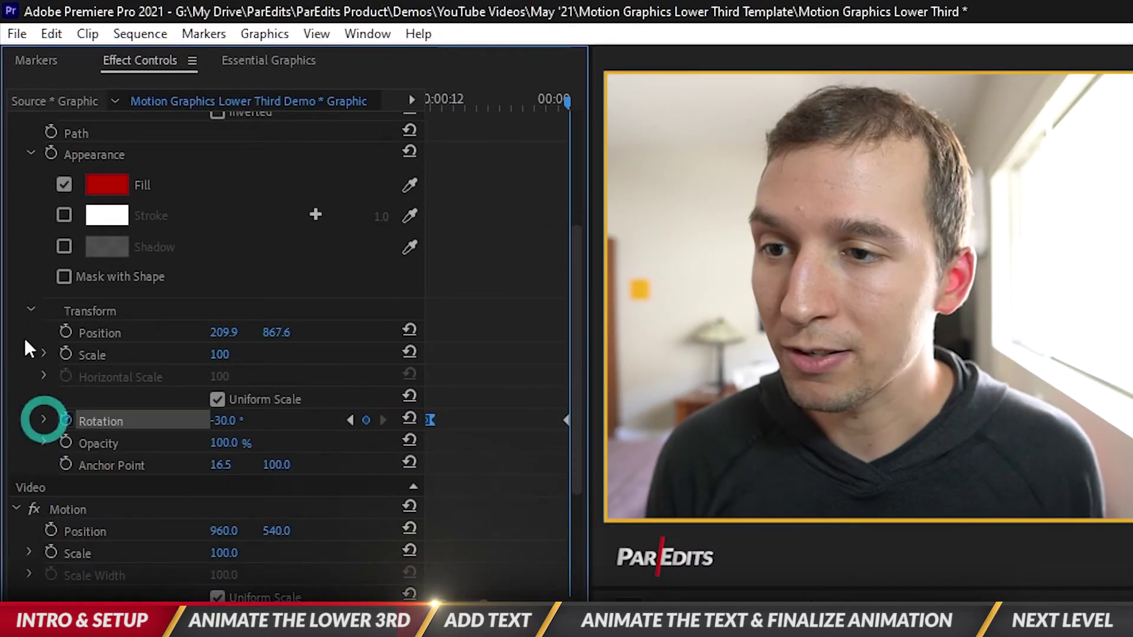
pyautogui.click(31, 311)
pyautogui.scroll(5, 71, 380)
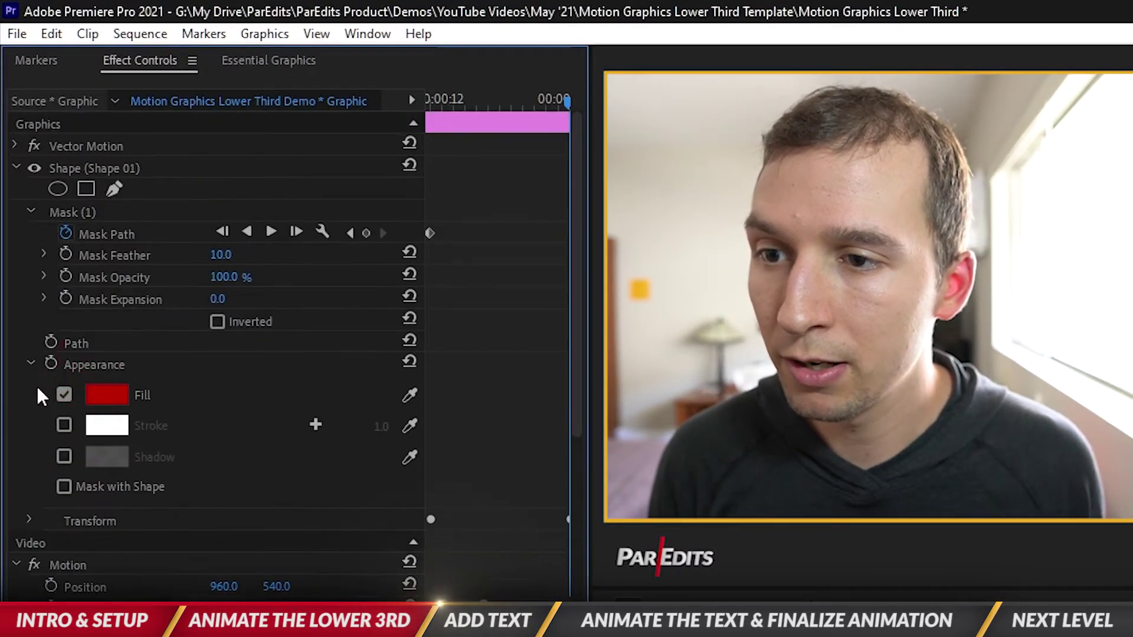
pyautogui.click(30, 365)
pyautogui.click(17, 168)
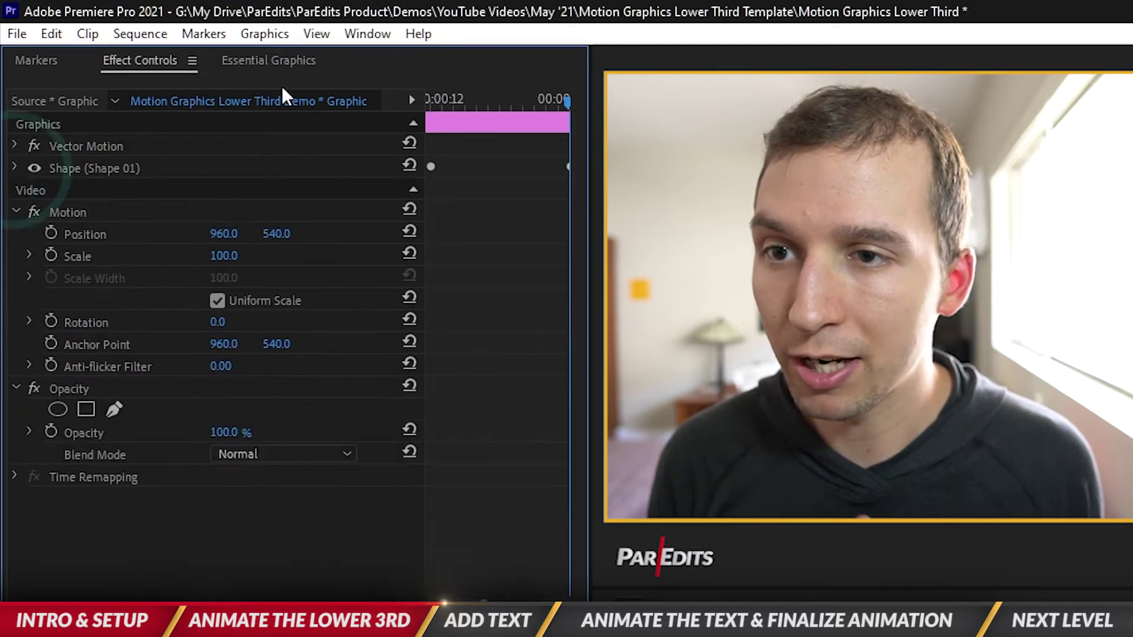
pyautogui.click(271, 59)
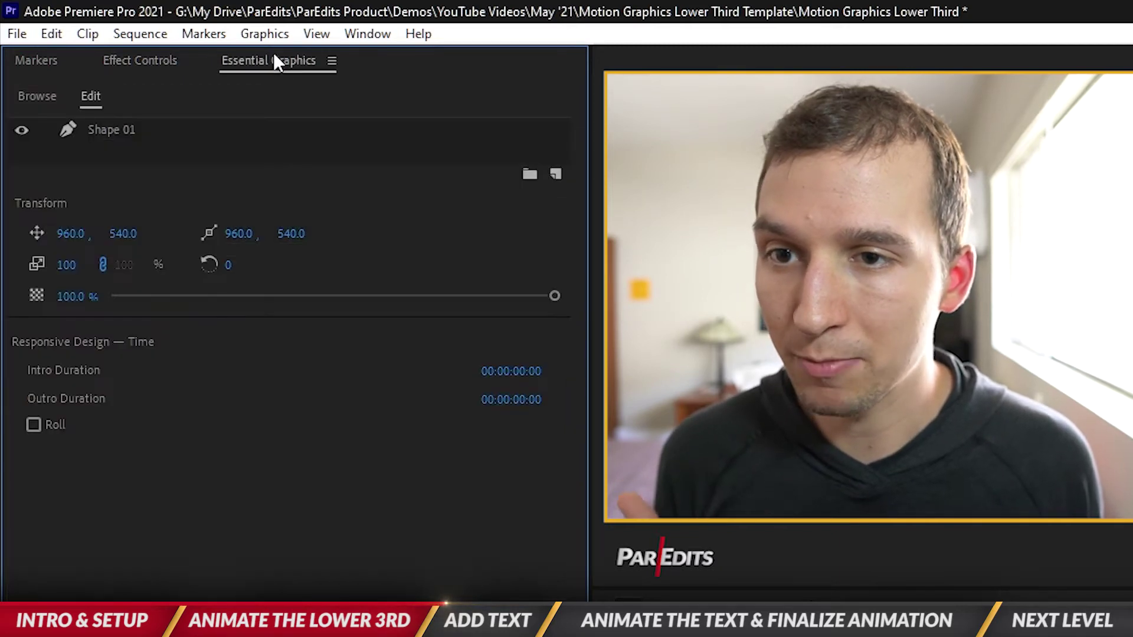
# Add a text layer reading SAM PARETI and set it in Lato Black Italic.
pyautogui.click(553, 174)
pyautogui.click(390, 124)
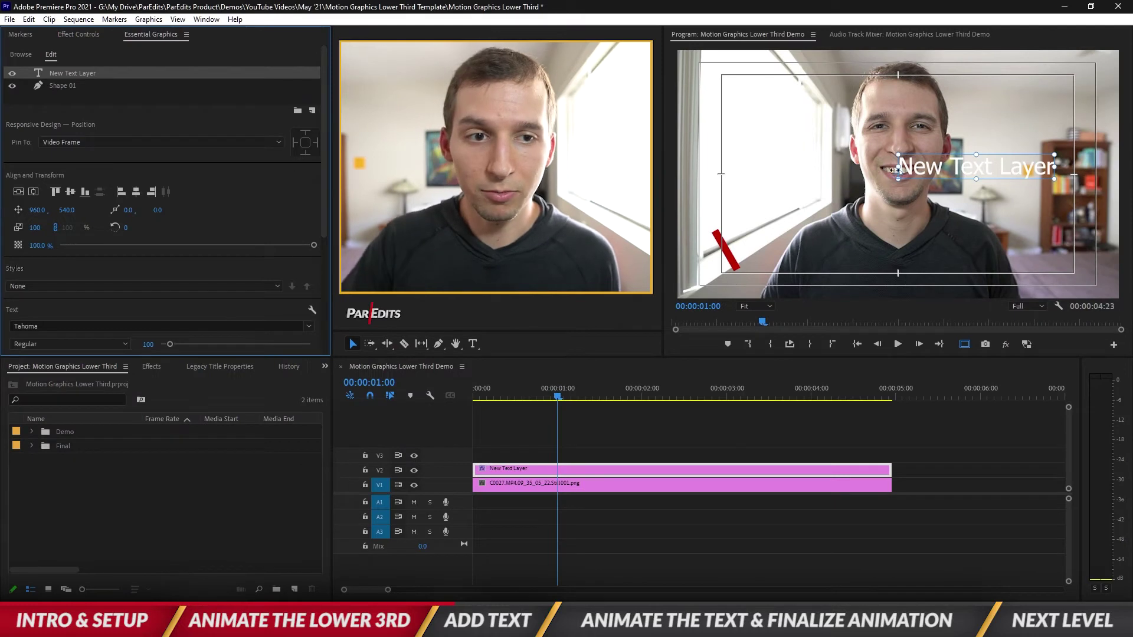
pyautogui.doubleClick(924, 173)
pyautogui.write('SAM')
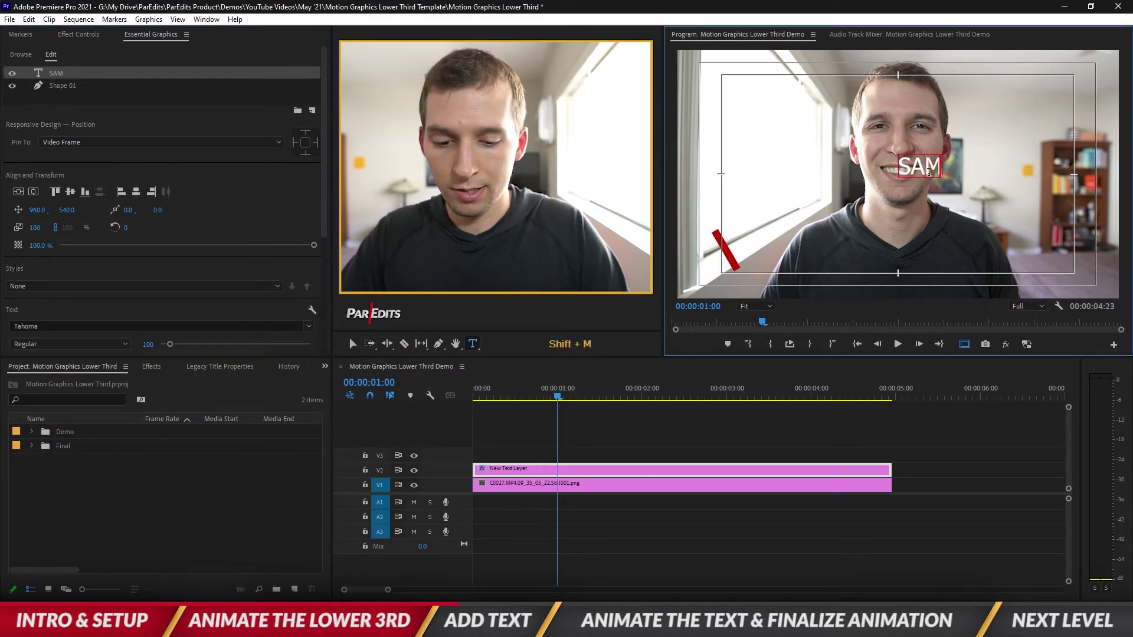
pyautogui.write(' PARETI')
pyautogui.click(117, 327)
pyautogui.write('lato')
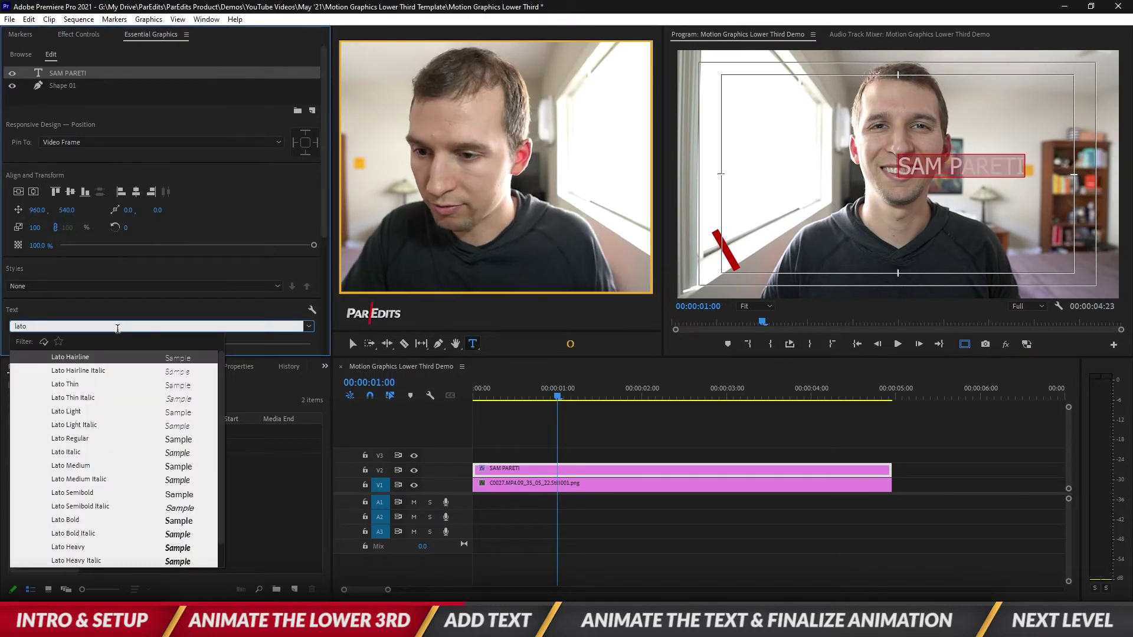
pyautogui.scroll(-2, 110, 374)
pyautogui.click(84, 560)
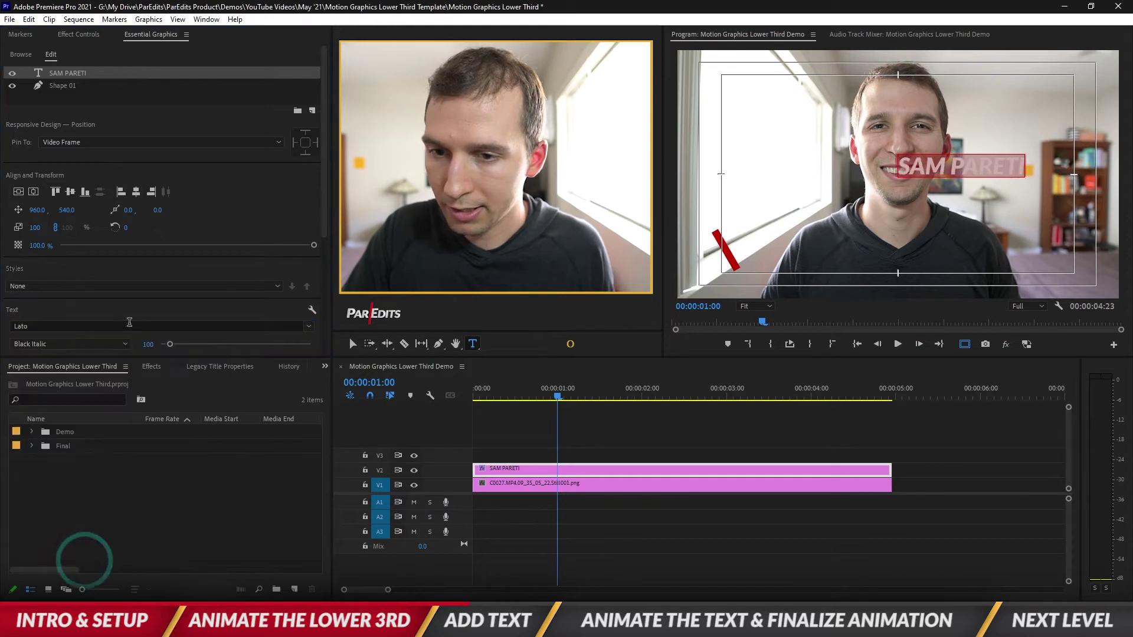
pyautogui.scroll(-2, 129, 321)
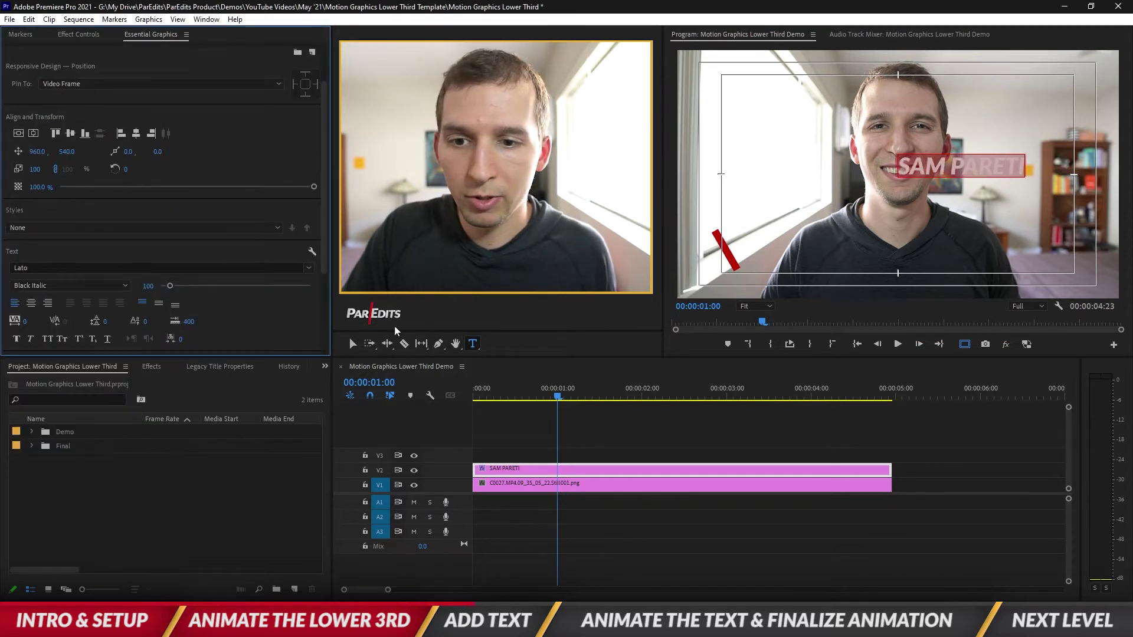
# Move the title down beside the red bar and give it a drop shadow.
pyautogui.click(352, 343)
pyautogui.moveTo(968, 180); pyautogui.dragTo(977, 235)
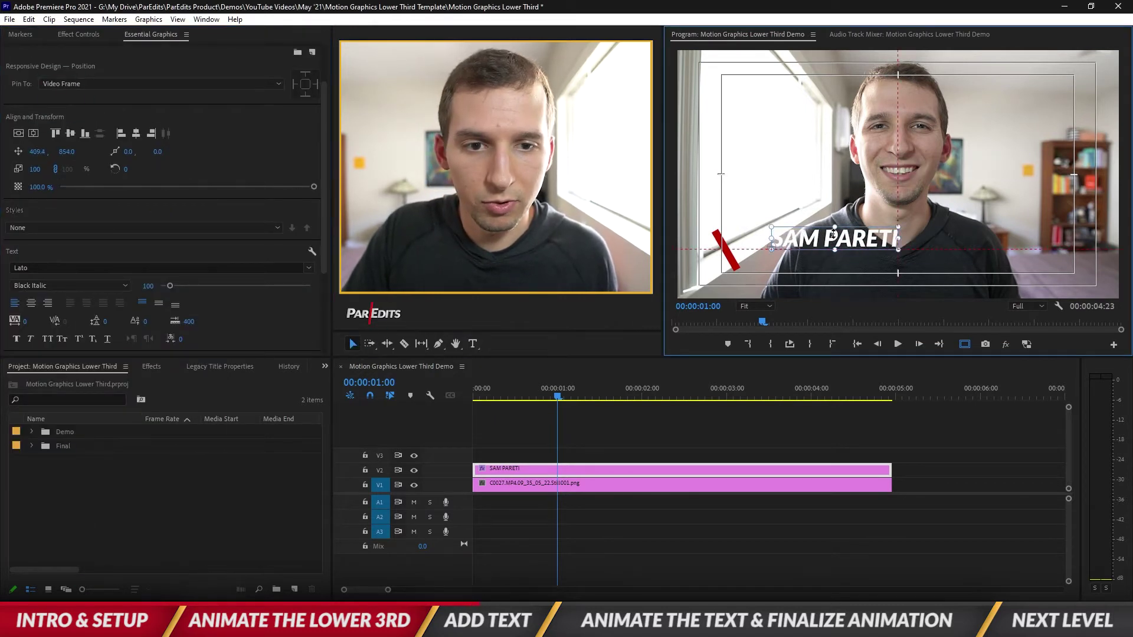
pyautogui.moveTo(822, 241); pyautogui.dragTo(815, 244)
pyautogui.scroll(-3, 320, 301)
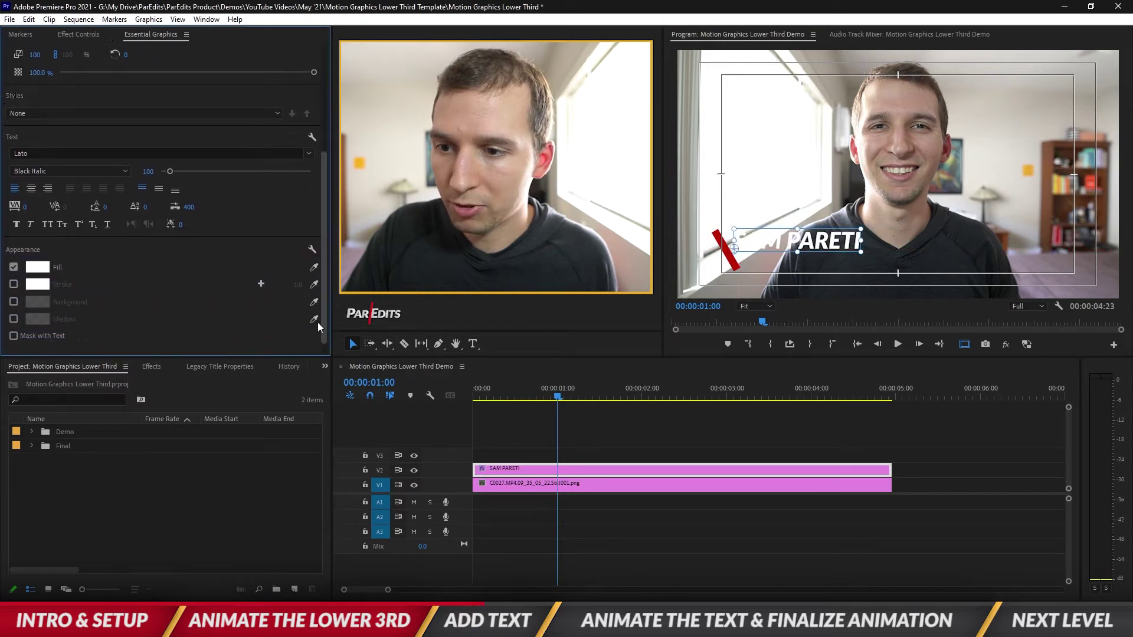
pyautogui.click(13, 312)
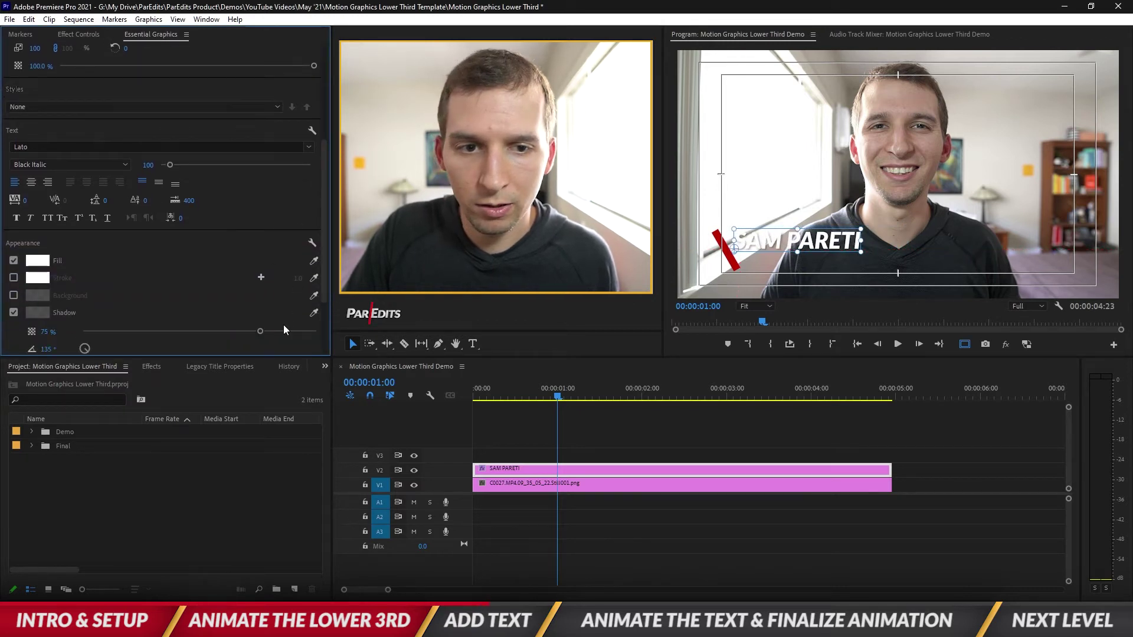
pyautogui.scroll(5, 159, 326)
# Duplicate the SAM PARETI layer and edit the copy's text to 'Founder of ParEdits'.
pyautogui.click(65, 72)
pyautogui.hotkey('ctrl', 'c')
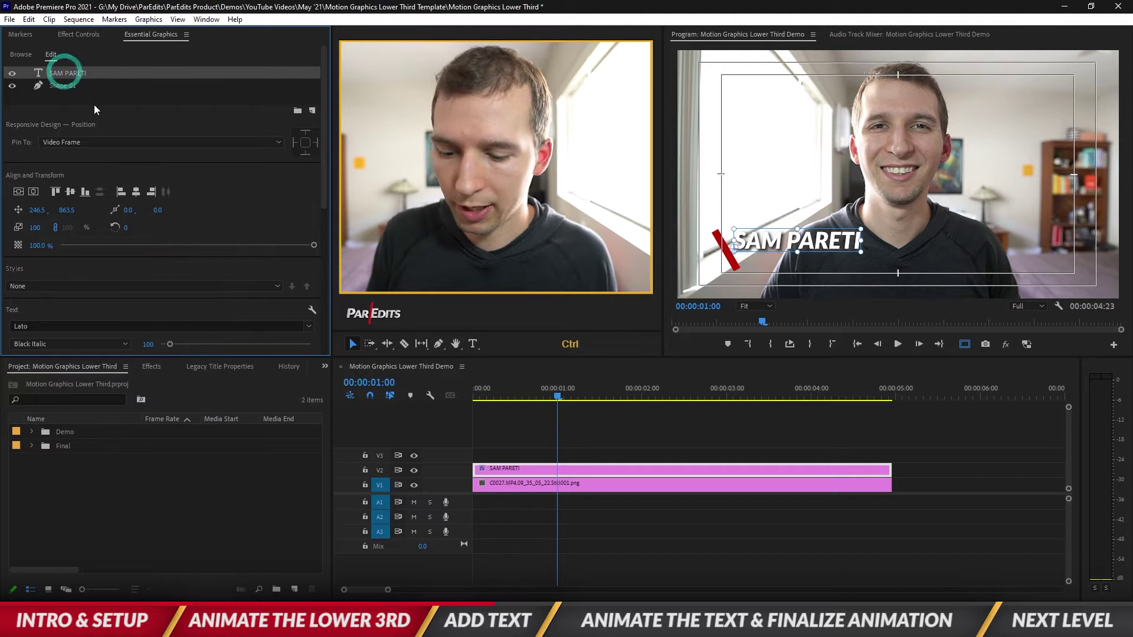
pyautogui.hotkey('ctrl', 'v')
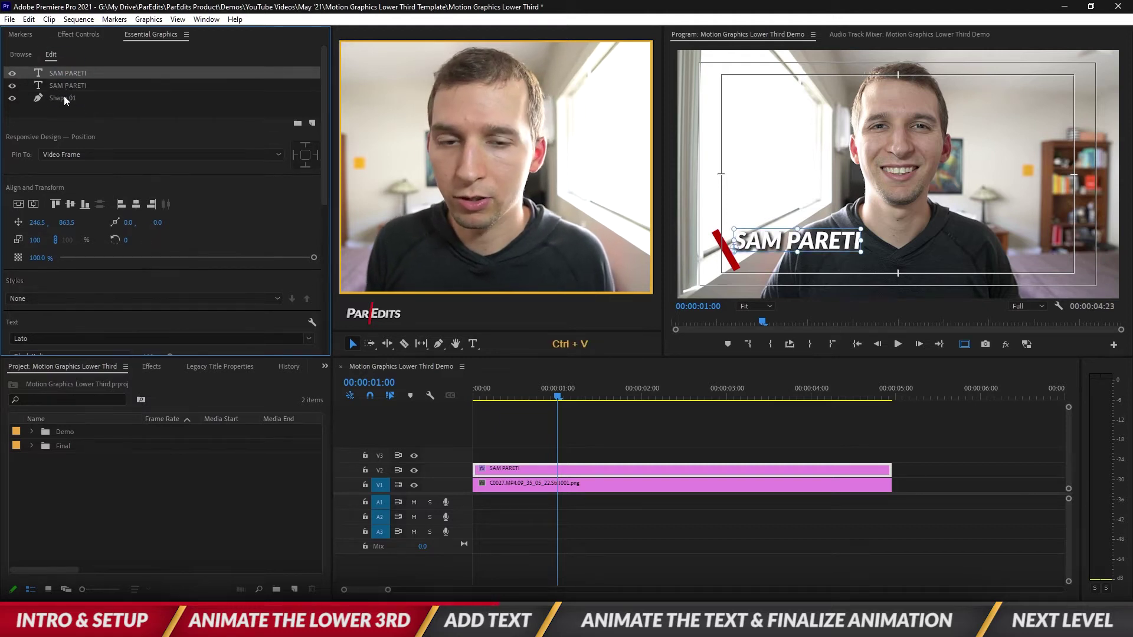
pyautogui.doubleClick(792, 242)
pyautogui.press('shift')
pyautogui.write('Founder of P')
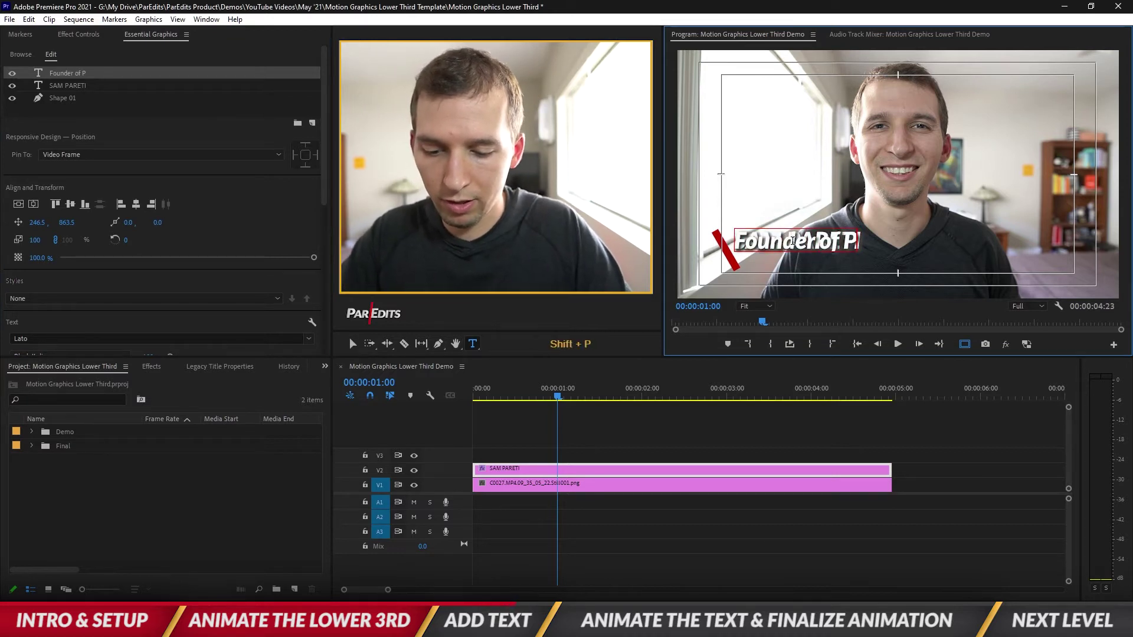
pyautogui.write('arEdits')
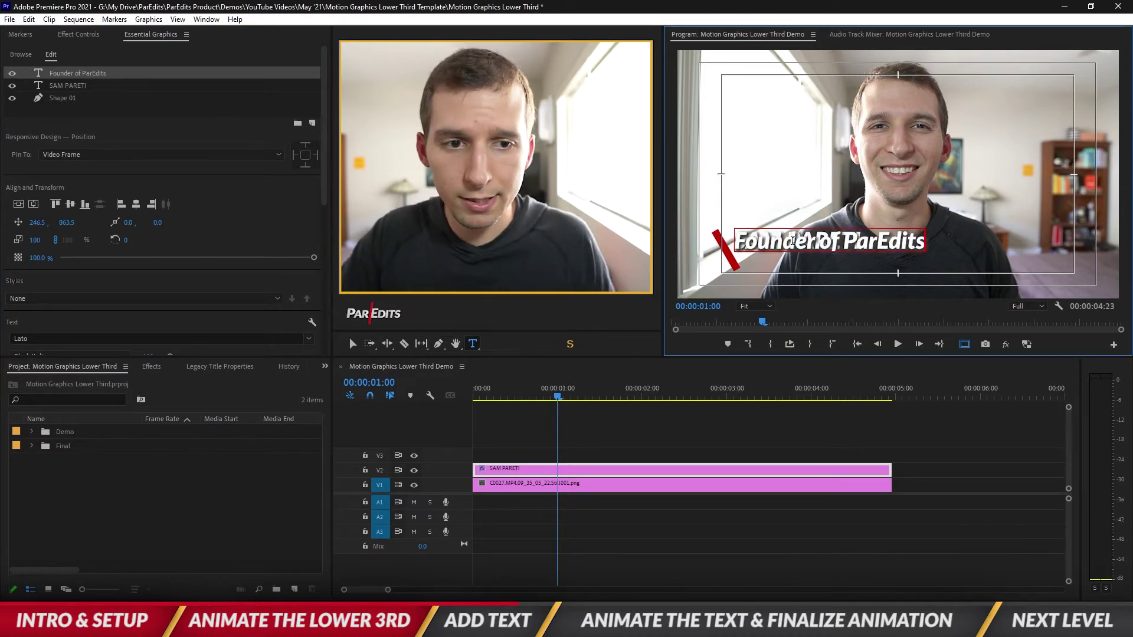
# Set the whole subtitle in Lato Light Italic and exit text editing.
pyautogui.hotkey('ctrl', 'a')
pyautogui.click(139, 338)
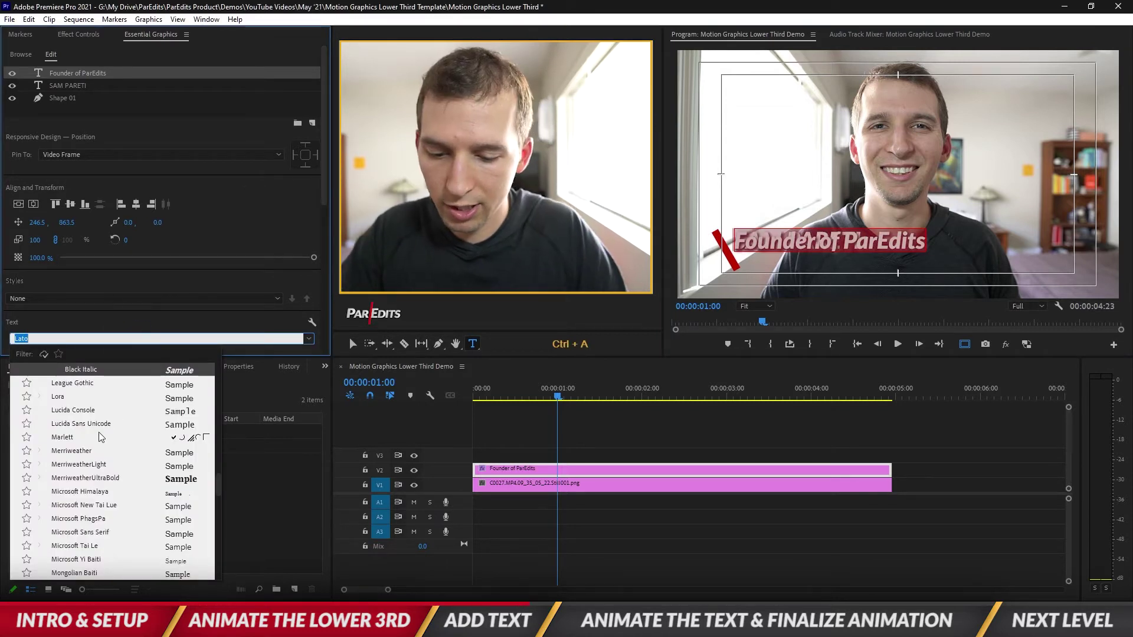
pyautogui.write('lato')
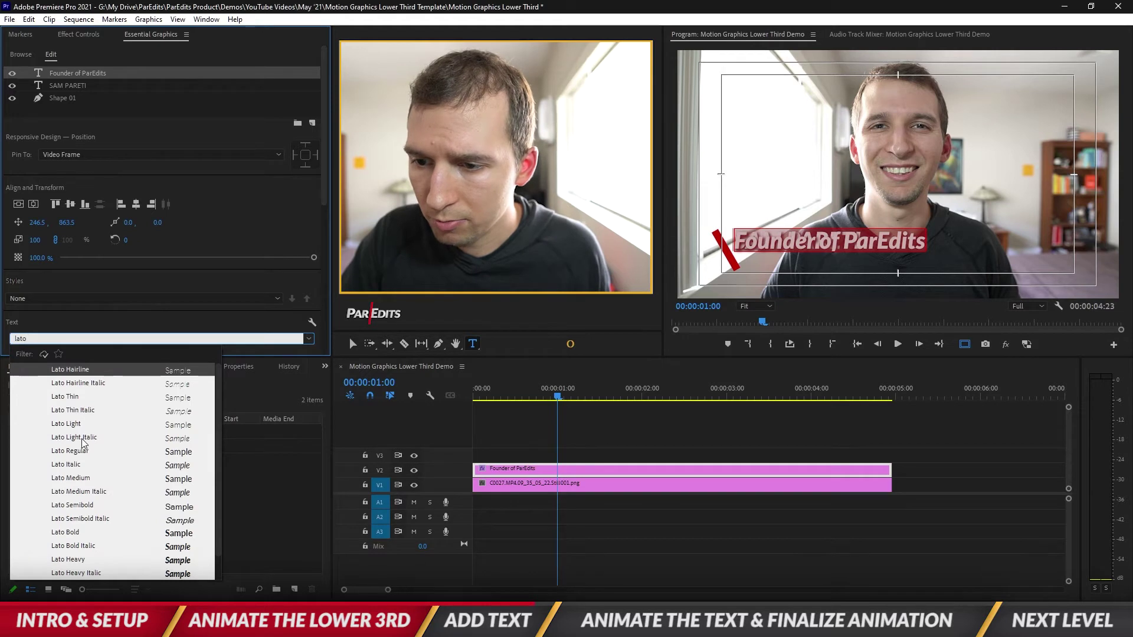
pyautogui.click(82, 438)
pyautogui.moveTo(327, 200); pyautogui.dragTo(317, 317)
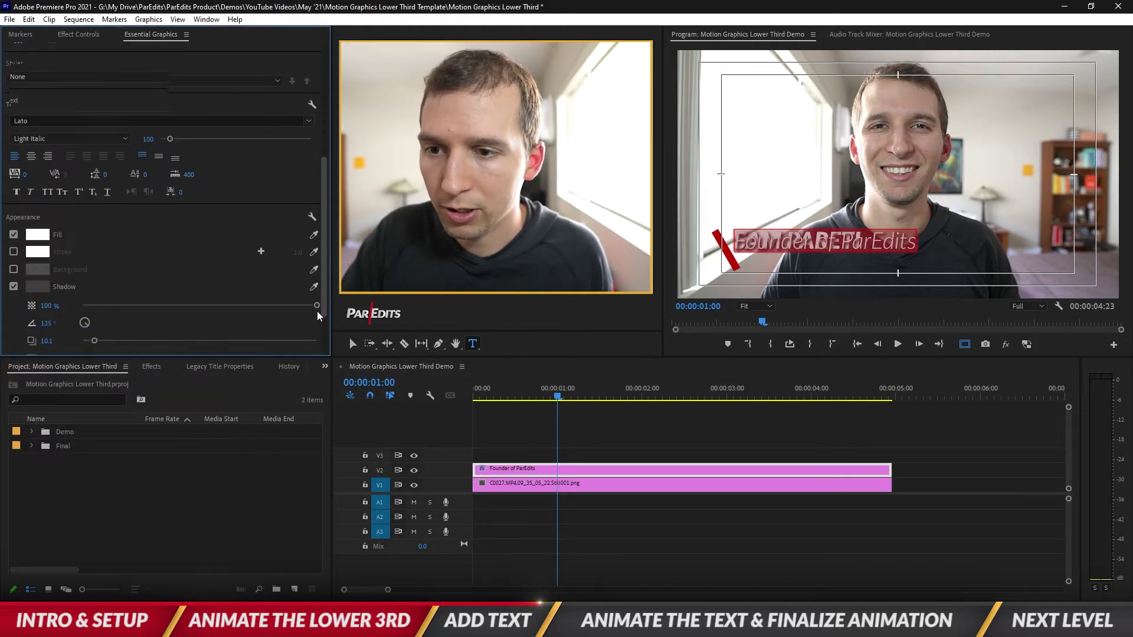
pyautogui.press('Escape')
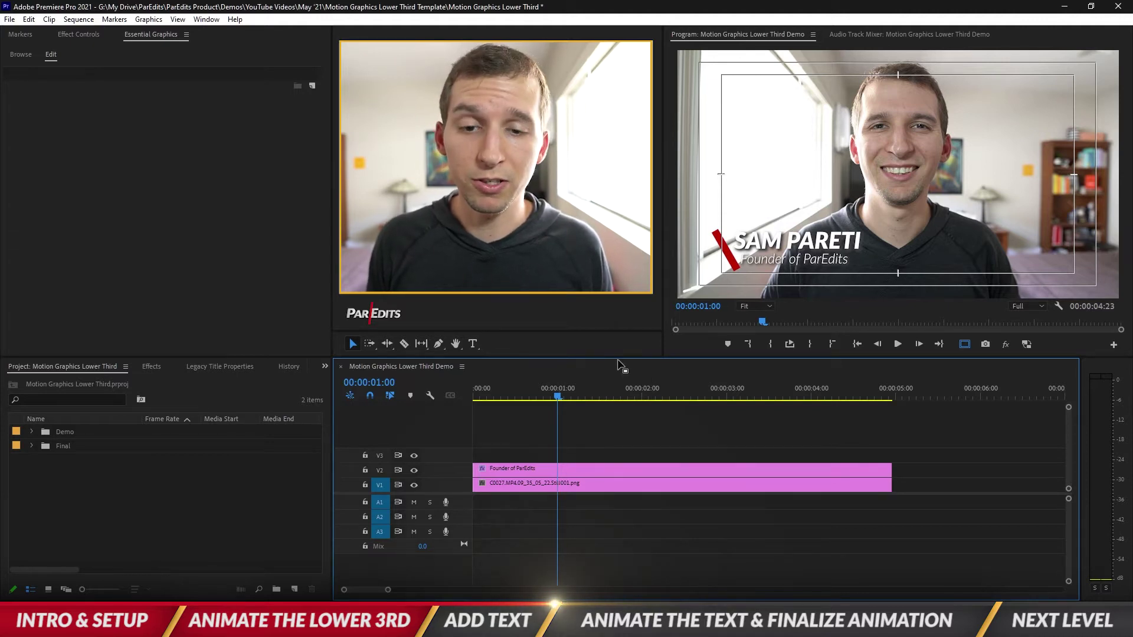
pyautogui.click(619, 468)
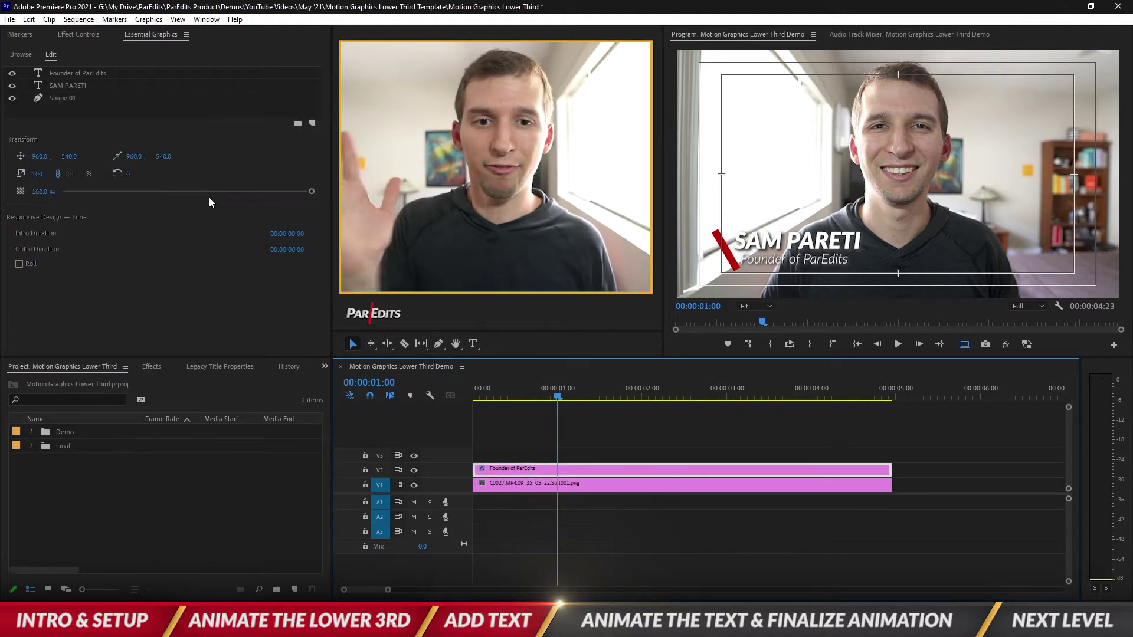
# Move Shape 01 to the top, then add a second rectangle rotated -30° at the left edge.
pyautogui.click(64, 98)
pyautogui.moveTo(64, 97); pyautogui.dragTo(66, 71)
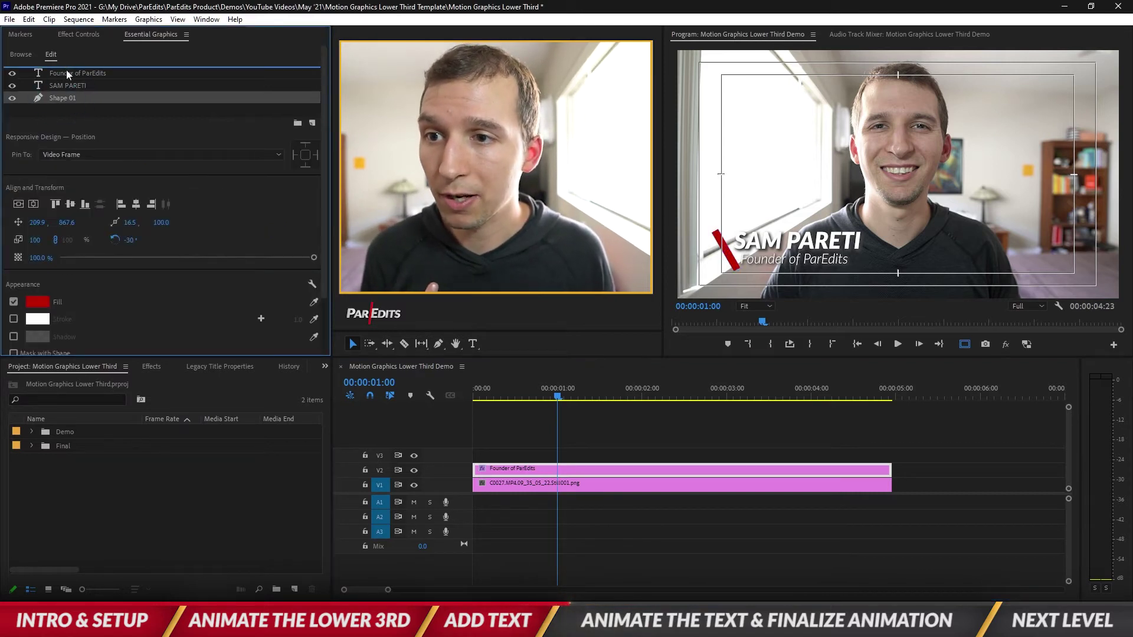
pyautogui.click(312, 122)
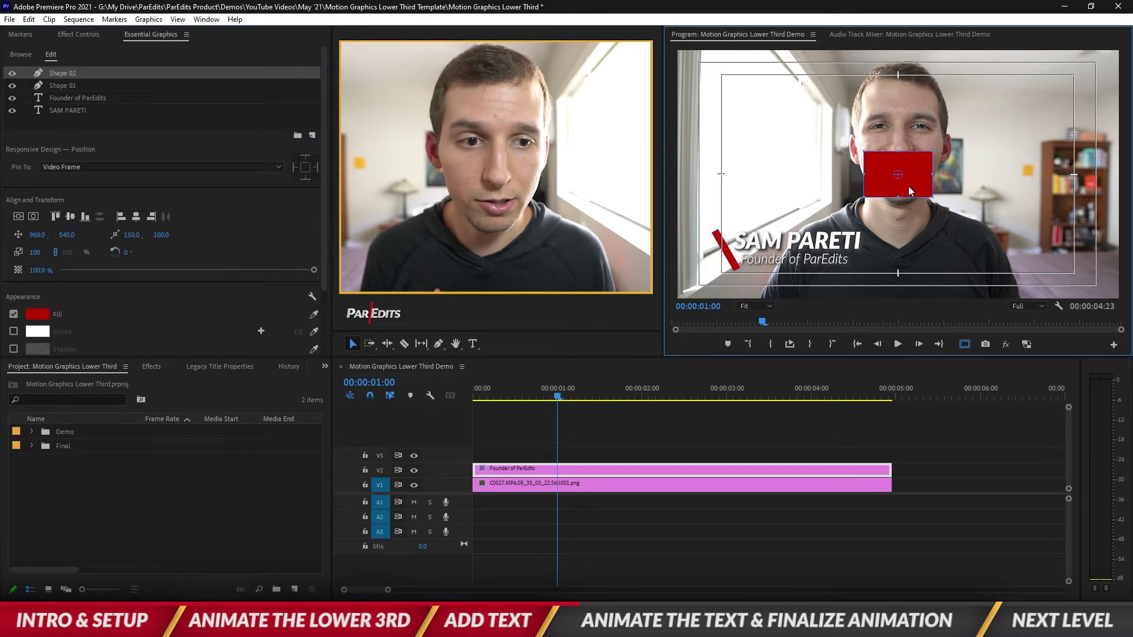
pyautogui.moveTo(899, 190); pyautogui.dragTo(733, 226)
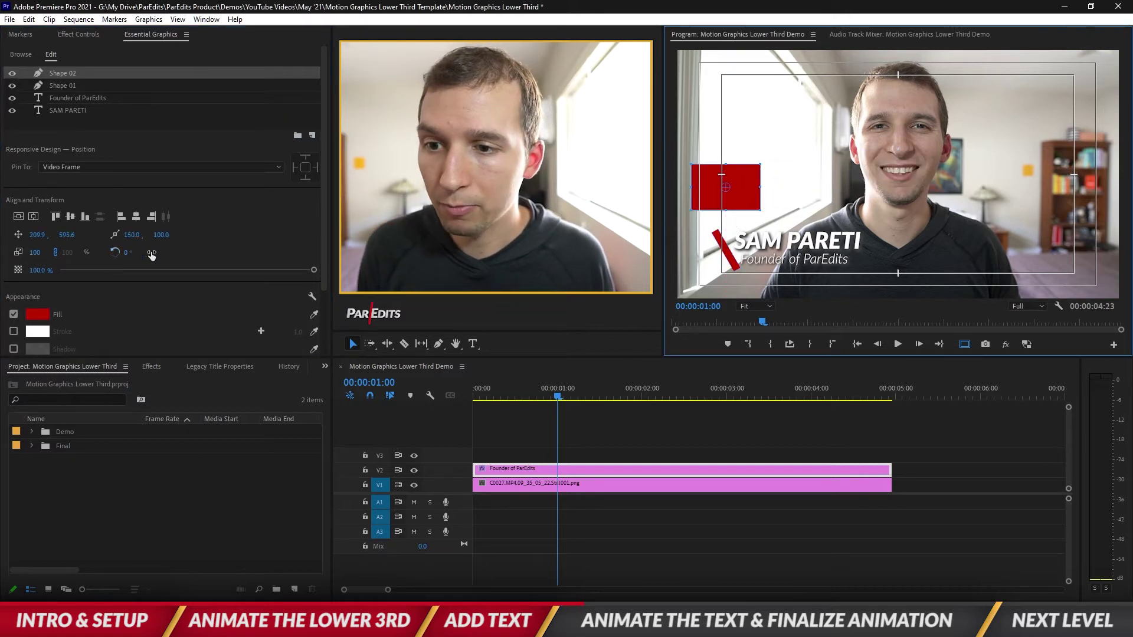
pyautogui.click(151, 254)
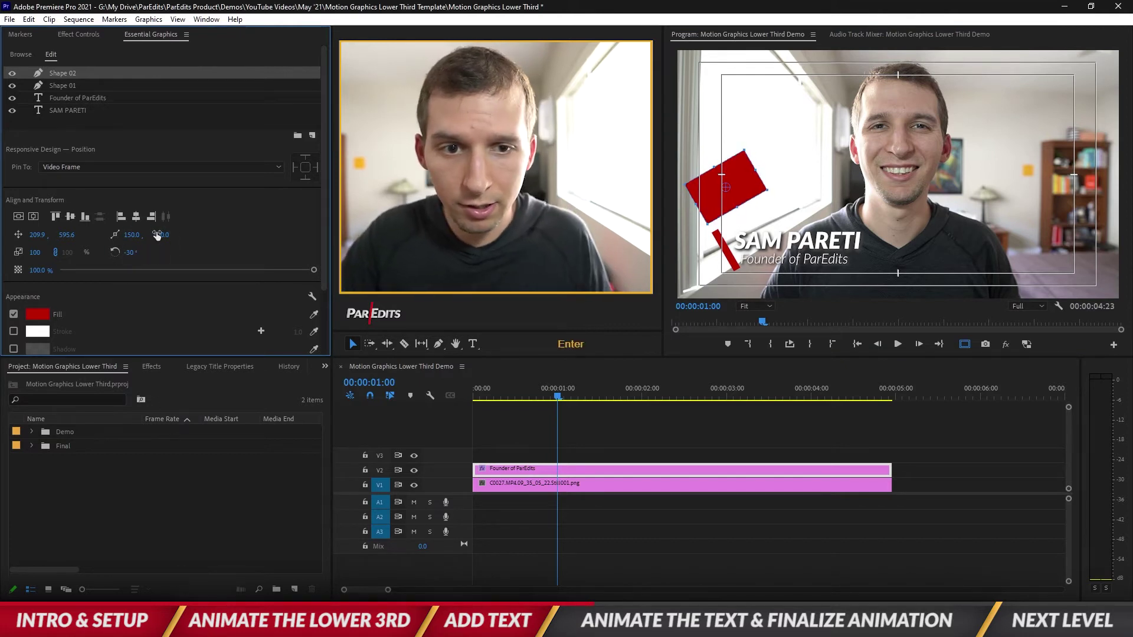
pyautogui.moveTo(740, 203)
pyautogui.mouseDown()
pyautogui.moveTo(744, 220)
pyautogui.moveTo(679, 290)
pyautogui.mouseUp()
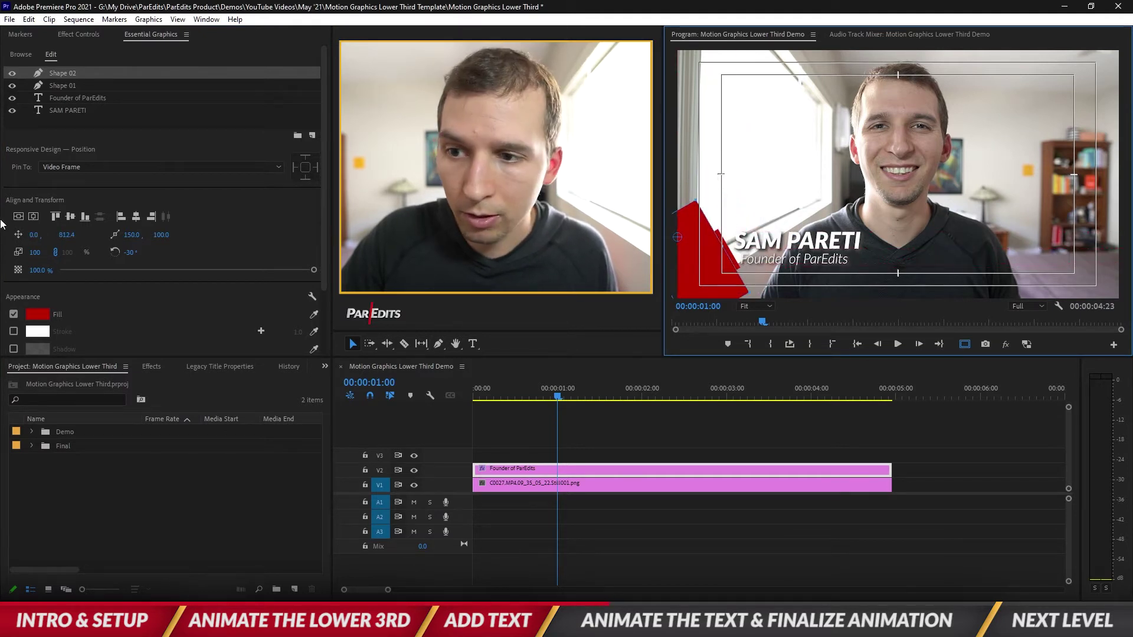
pyautogui.moveTo(34, 234); pyautogui.dragTo(53, 235)
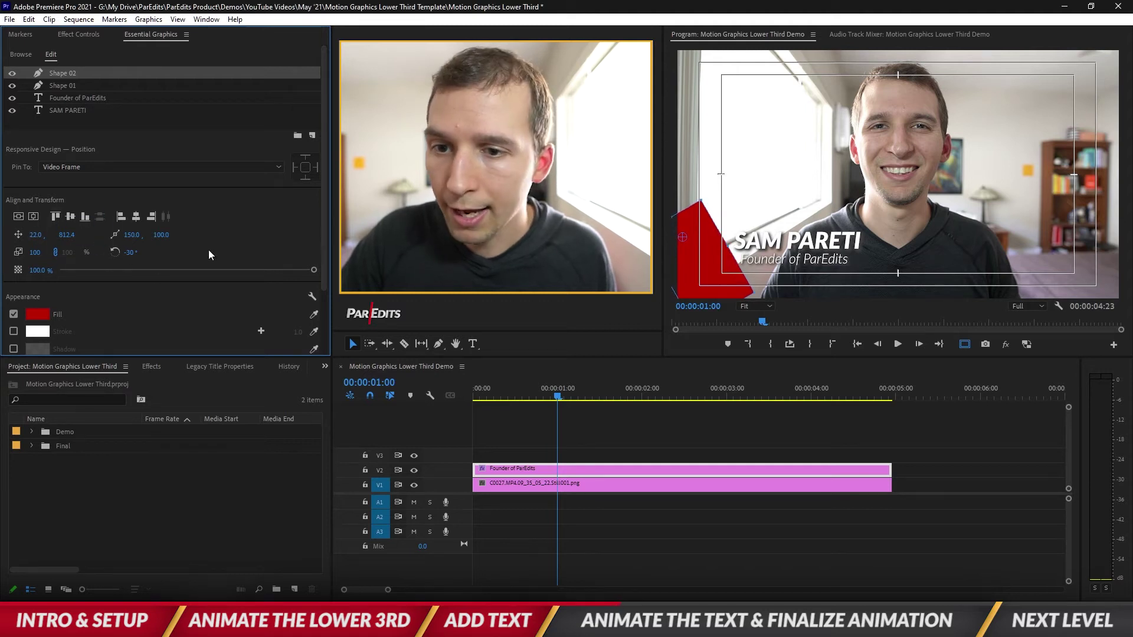
pyautogui.moveTo(324, 218); pyautogui.dragTo(320, 265)
# Enable Mask with Shape and Invert for Shape 02, and move it below Shape 01.
pyautogui.click(13, 305)
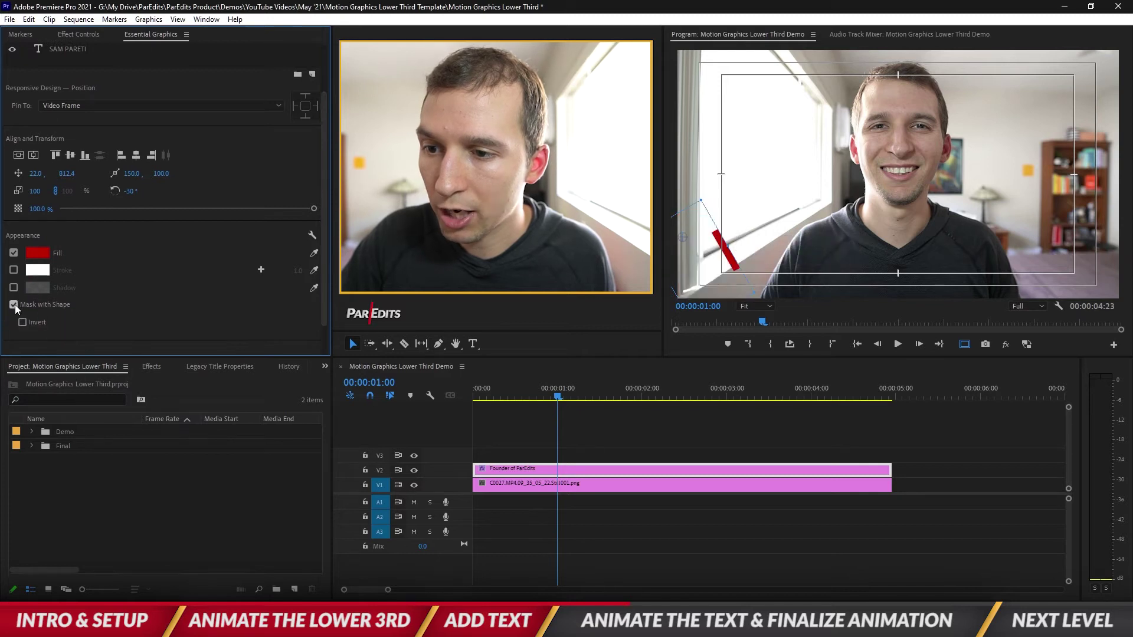
pyautogui.click(22, 323)
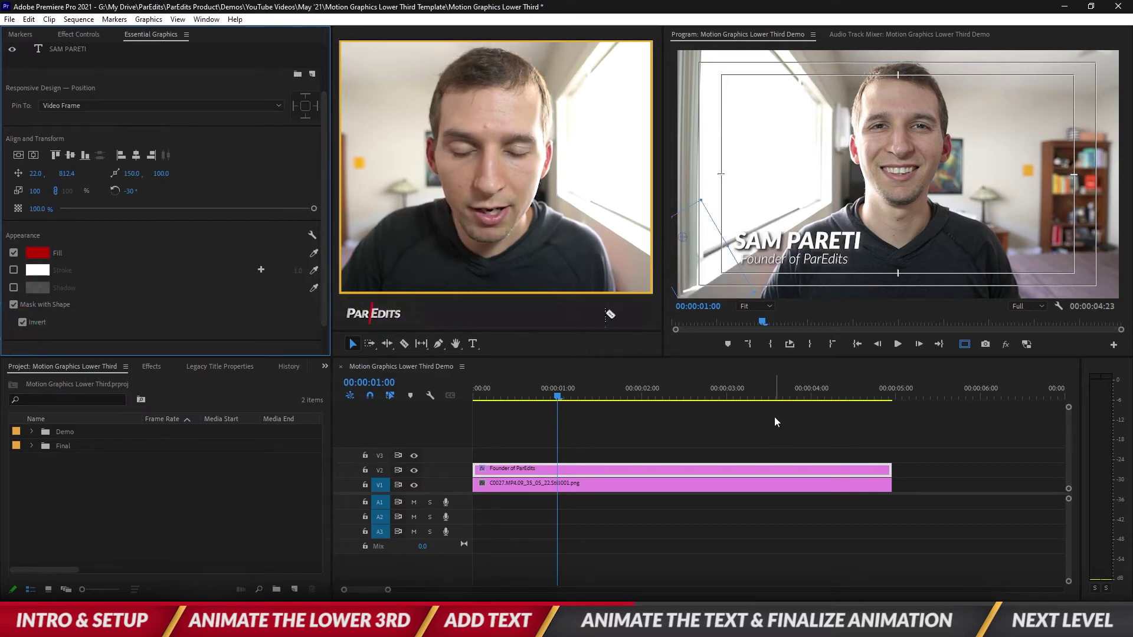
pyautogui.scroll(2, 61, 71)
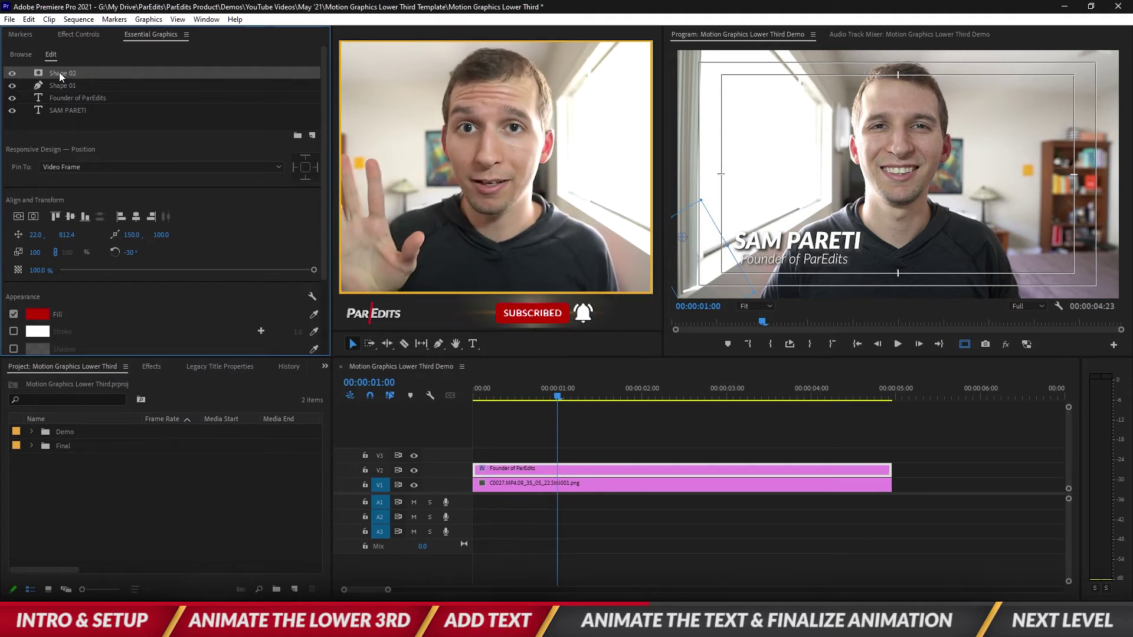
pyautogui.moveTo(59, 71); pyautogui.dragTo(68, 83)
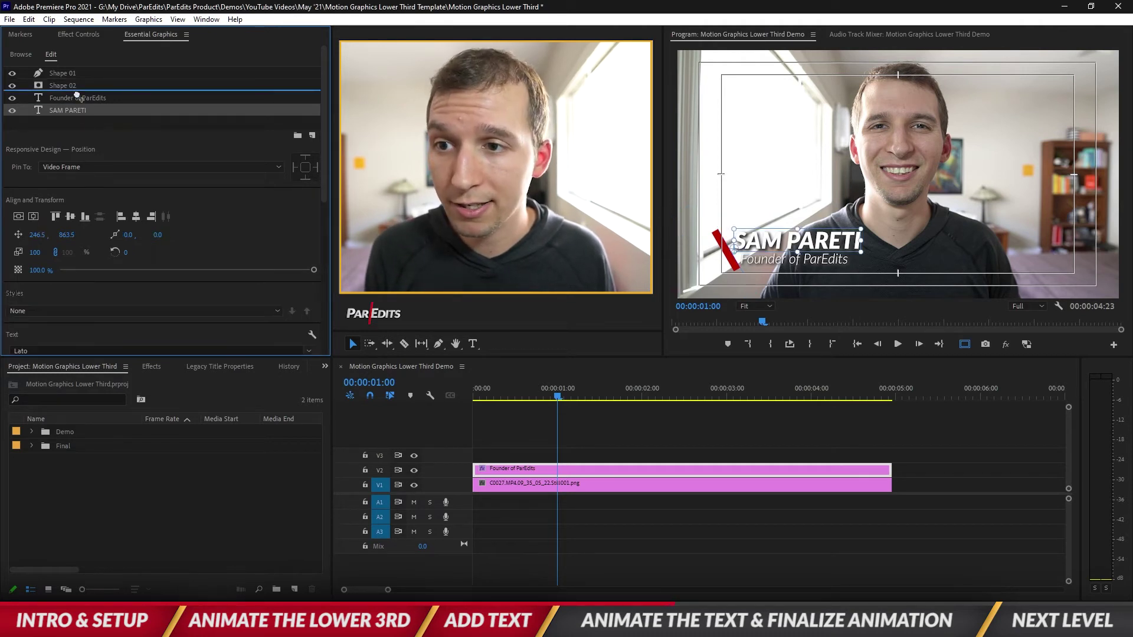
# Place SAM PARETI above the subtitle, expand both text layers, and jump to 00:00:01:00.
pyautogui.moveTo(79, 111); pyautogui.dragTo(83, 97)
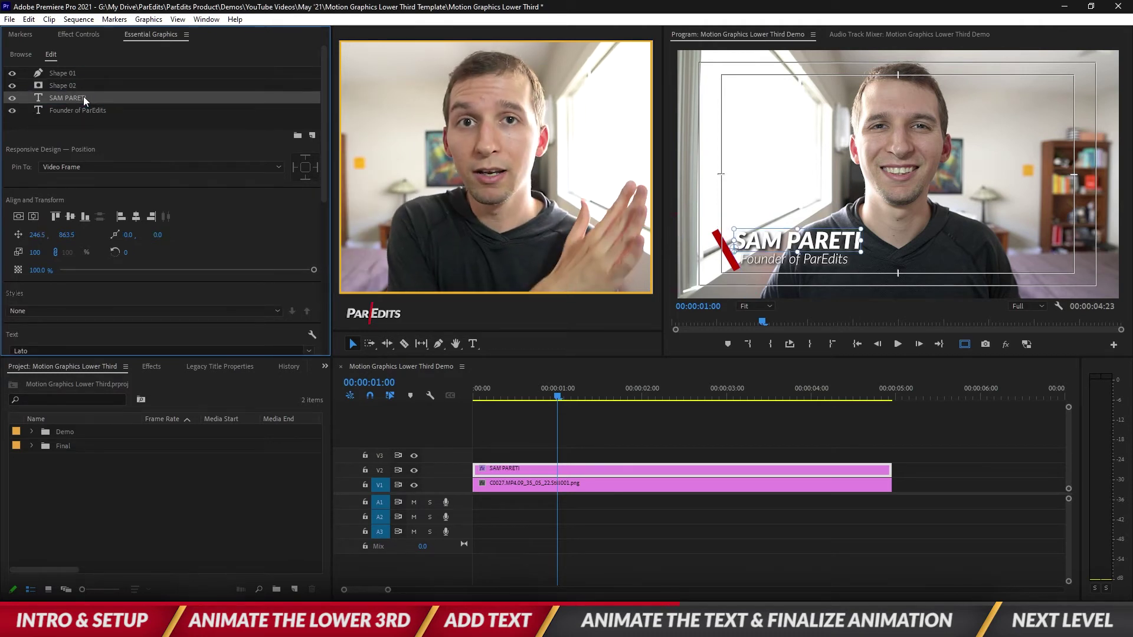
pyautogui.click(76, 36)
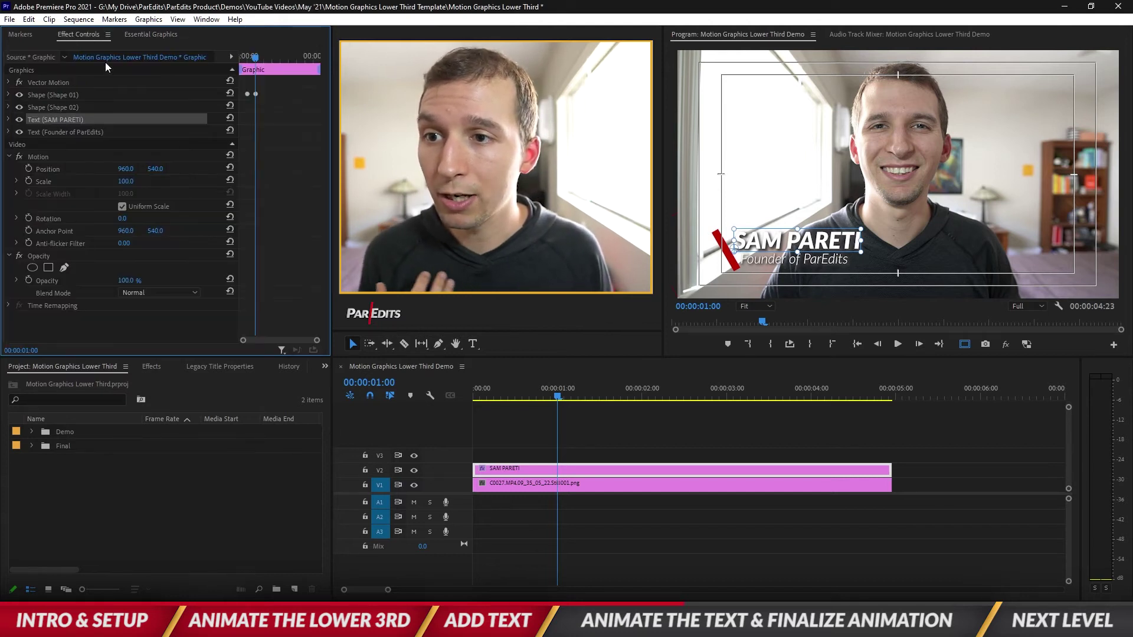
pyautogui.click(8, 130)
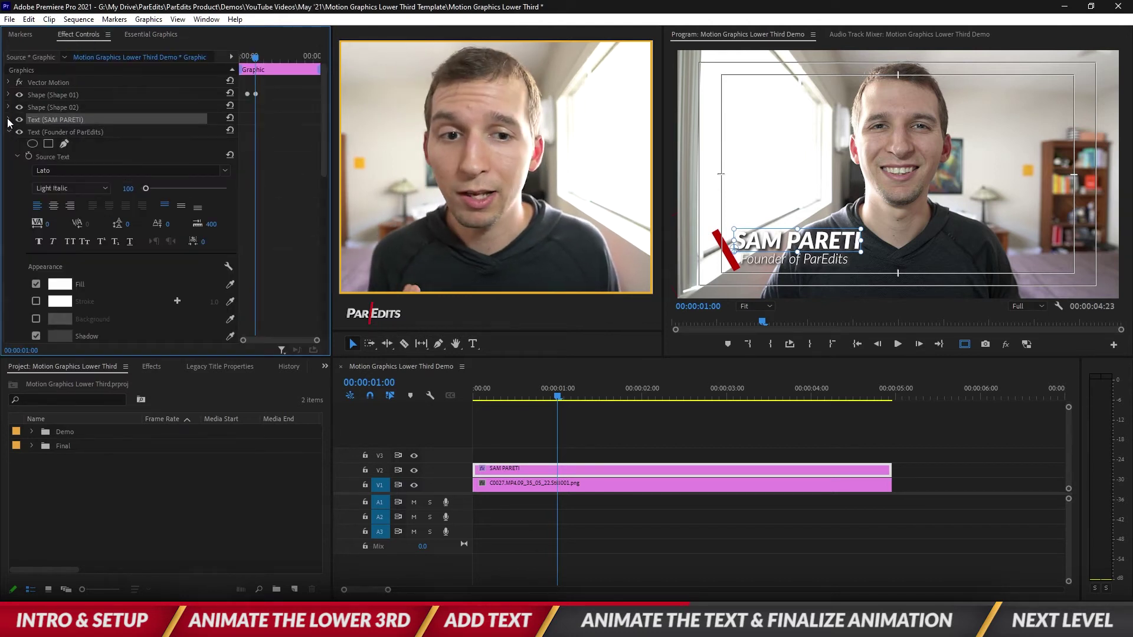
pyautogui.click(9, 119)
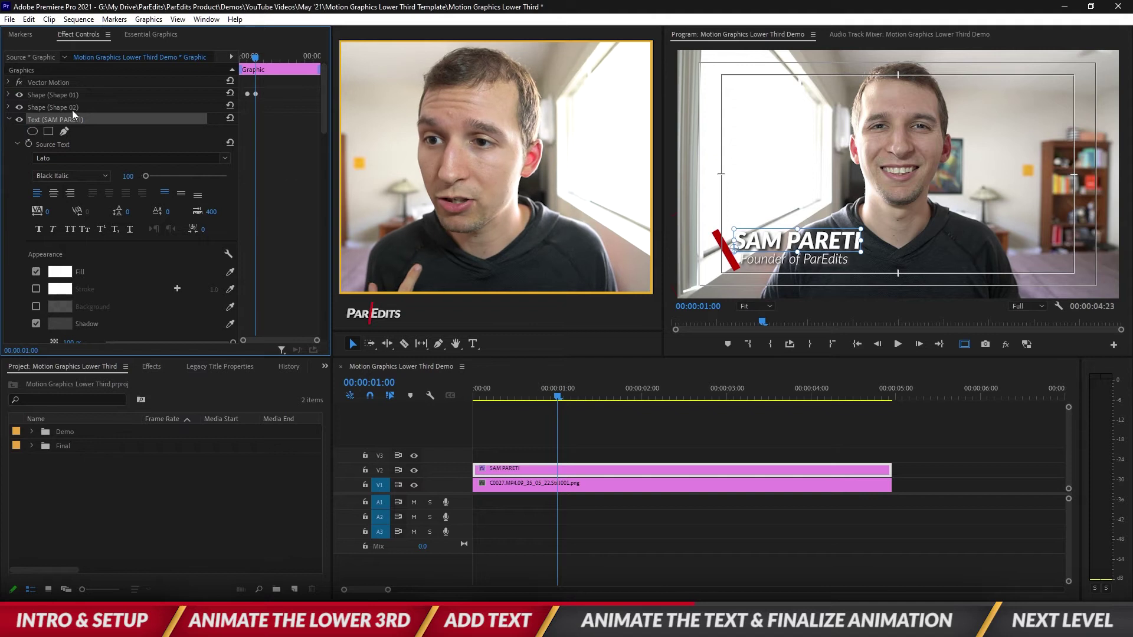
pyautogui.moveTo(562, 410)
pyautogui.mouseDown()
pyautogui.moveTo(529, 400)
pyautogui.moveTo(555, 403)
pyautogui.mouseUp()
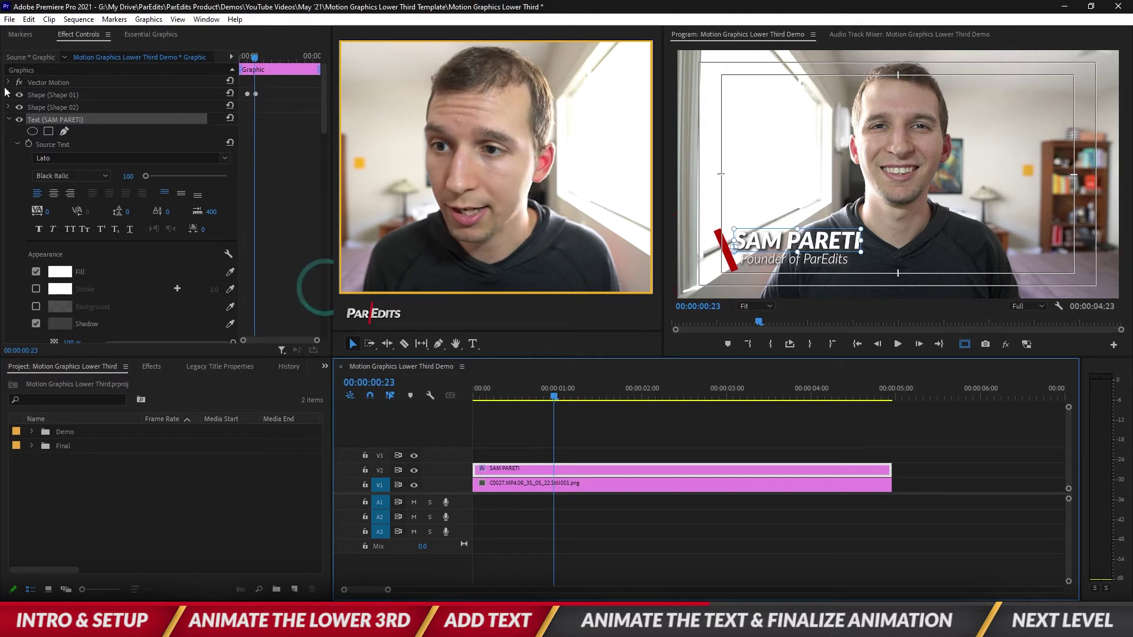
pyautogui.click(382, 381)
pyautogui.write('100')
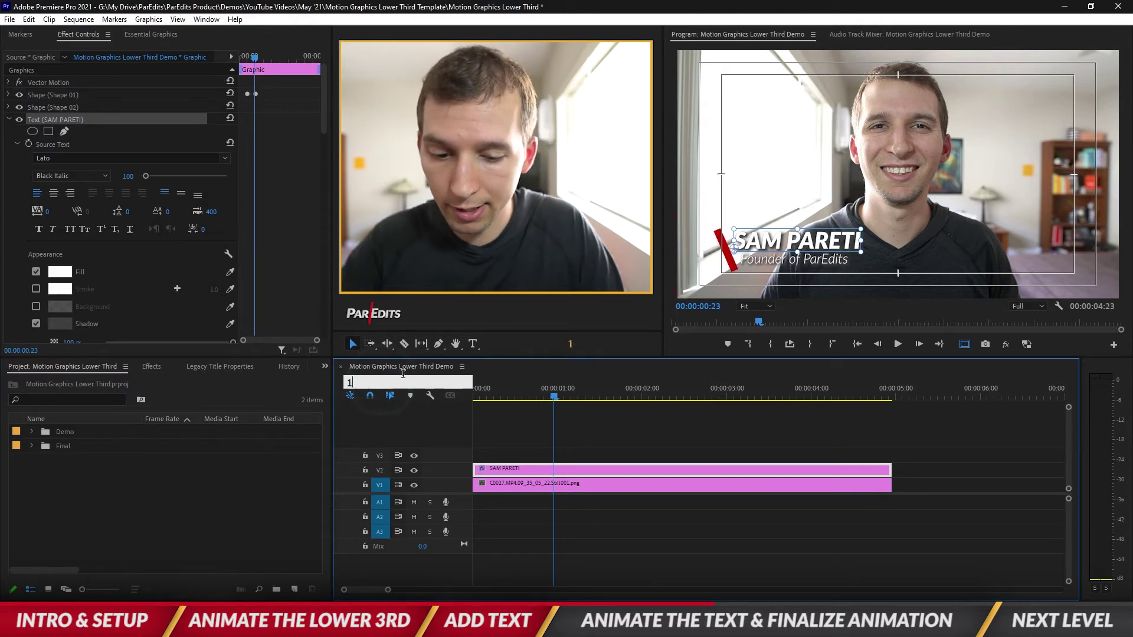
pyautogui.press('Return')
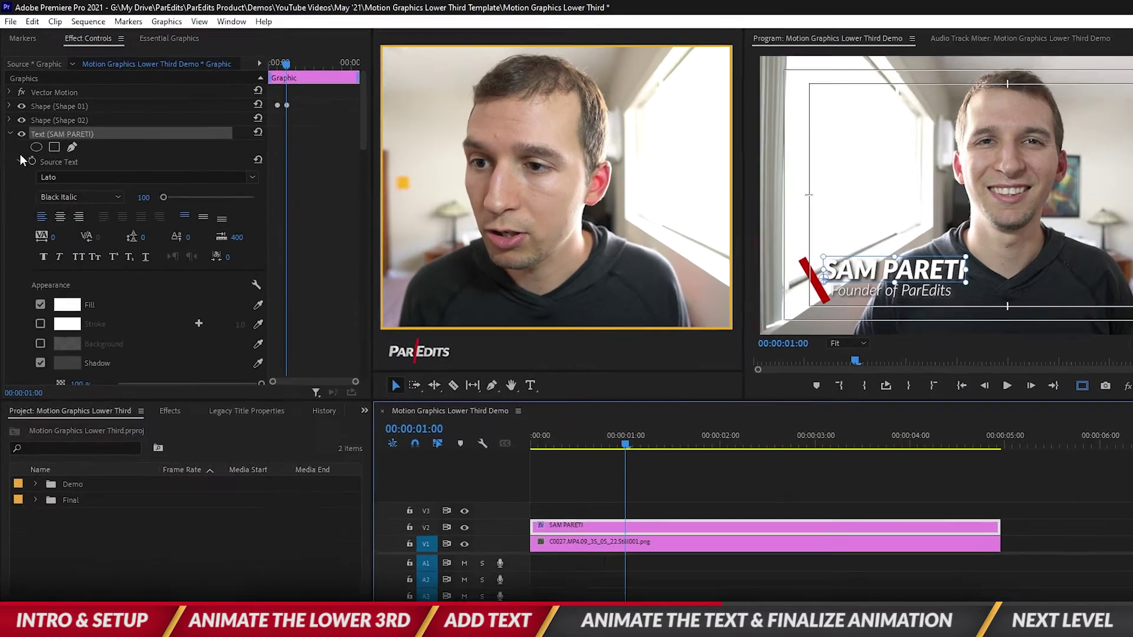
# Add two Position keyframes for the name, moving the first one off-screen left to X -394.5.
pyautogui.click(17, 144)
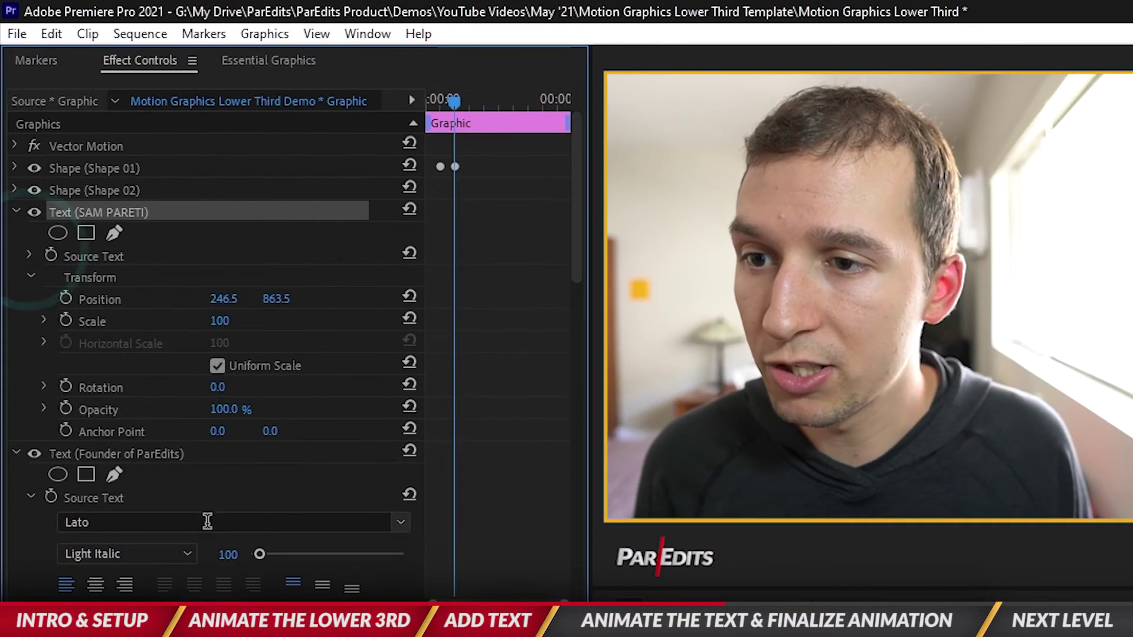
pyautogui.click(65, 301)
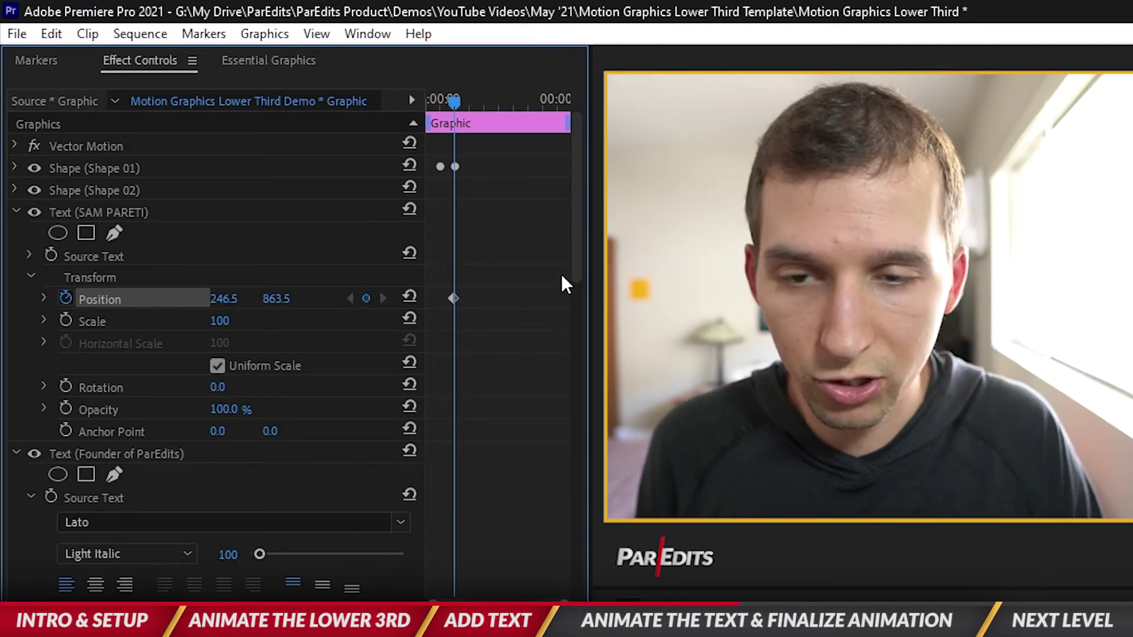
pyautogui.press('Right')
pyautogui.press('Right')
pyautogui.press('Right')
pyautogui.press('Right')
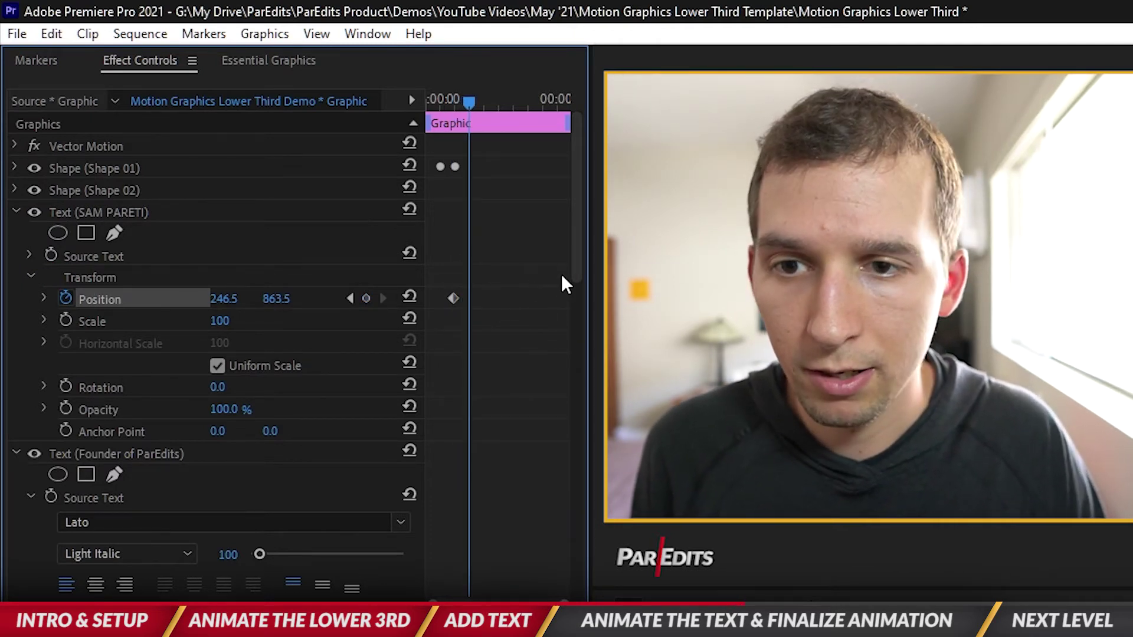
pyautogui.click(366, 298)
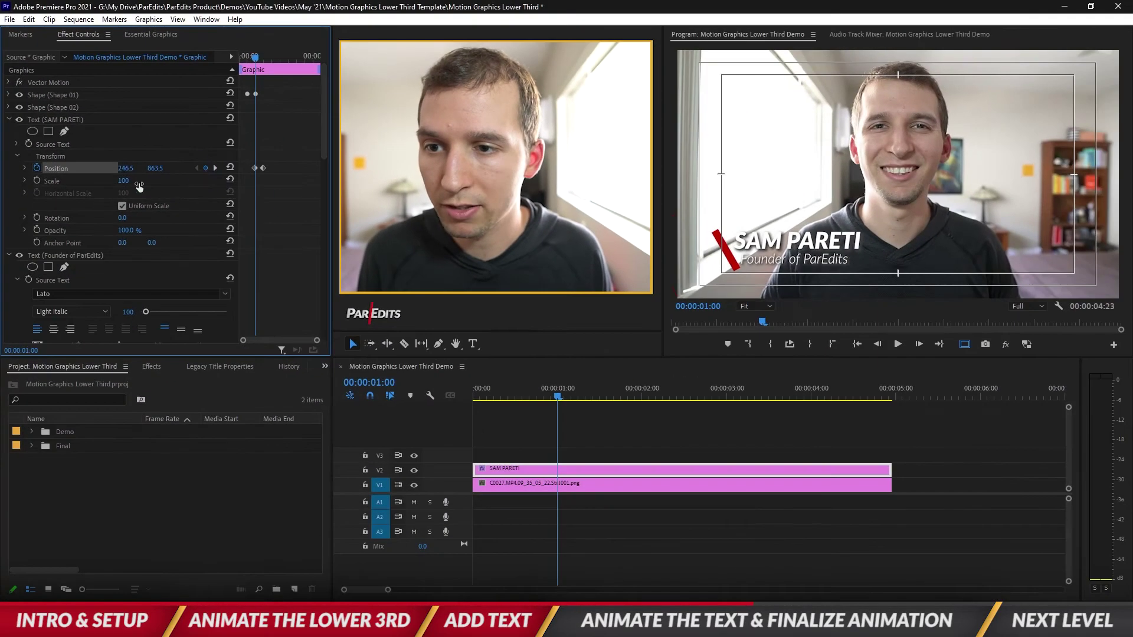
pyautogui.moveTo(126, 167); pyautogui.dragTo(36, 167)
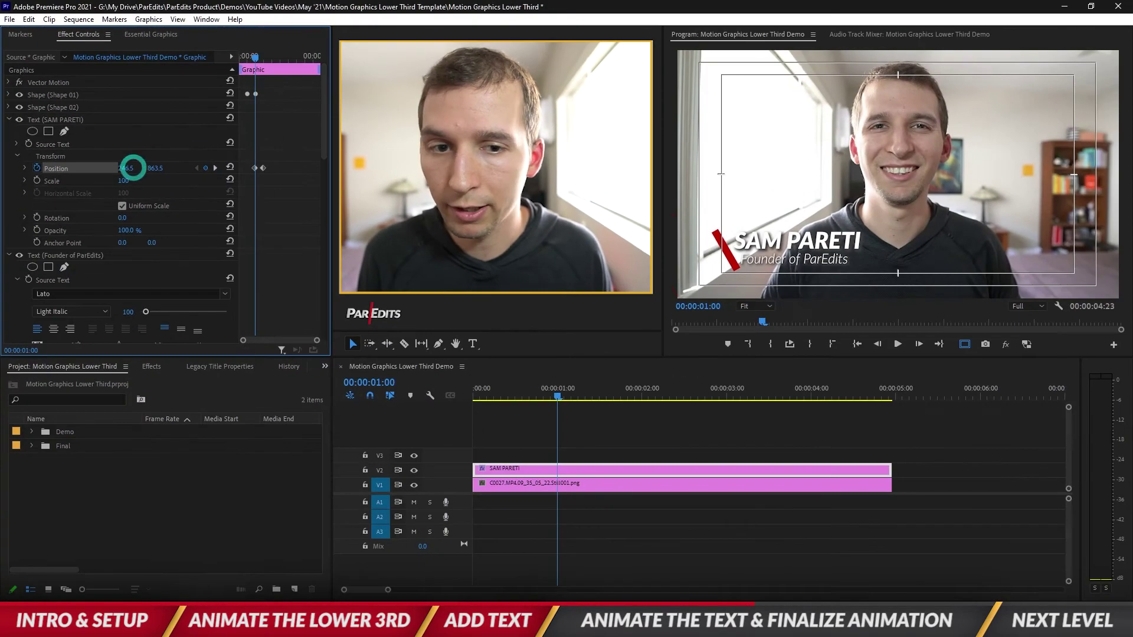
pyautogui.moveTo(126, 167); pyautogui.dragTo(107, 167)
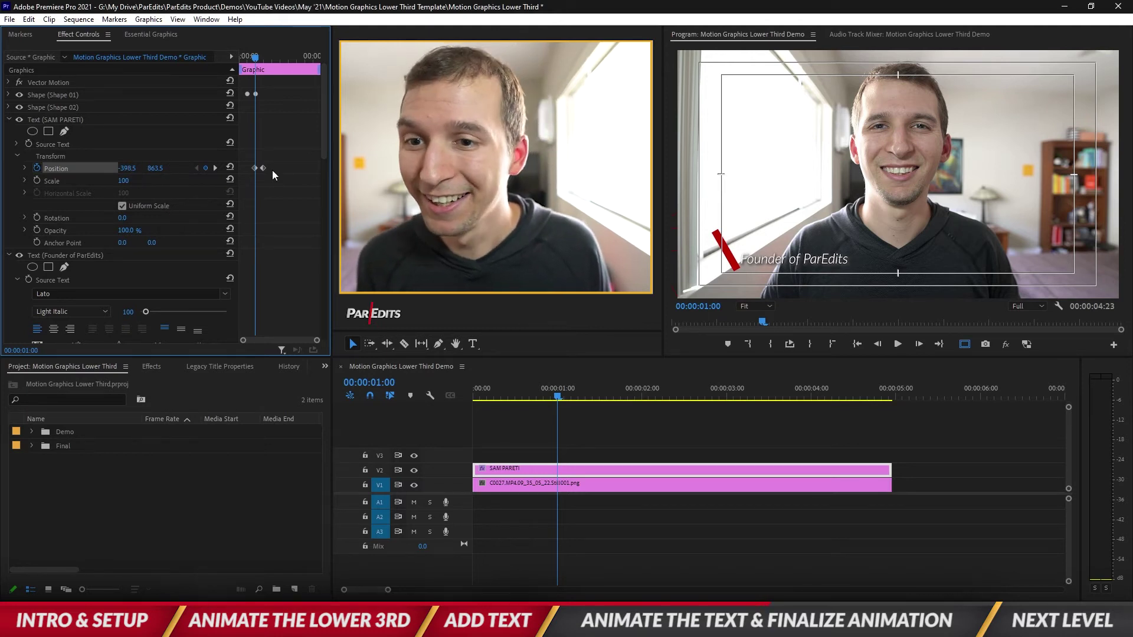
pyautogui.rightClick(254, 169)
pyautogui.moveTo(310, 270)
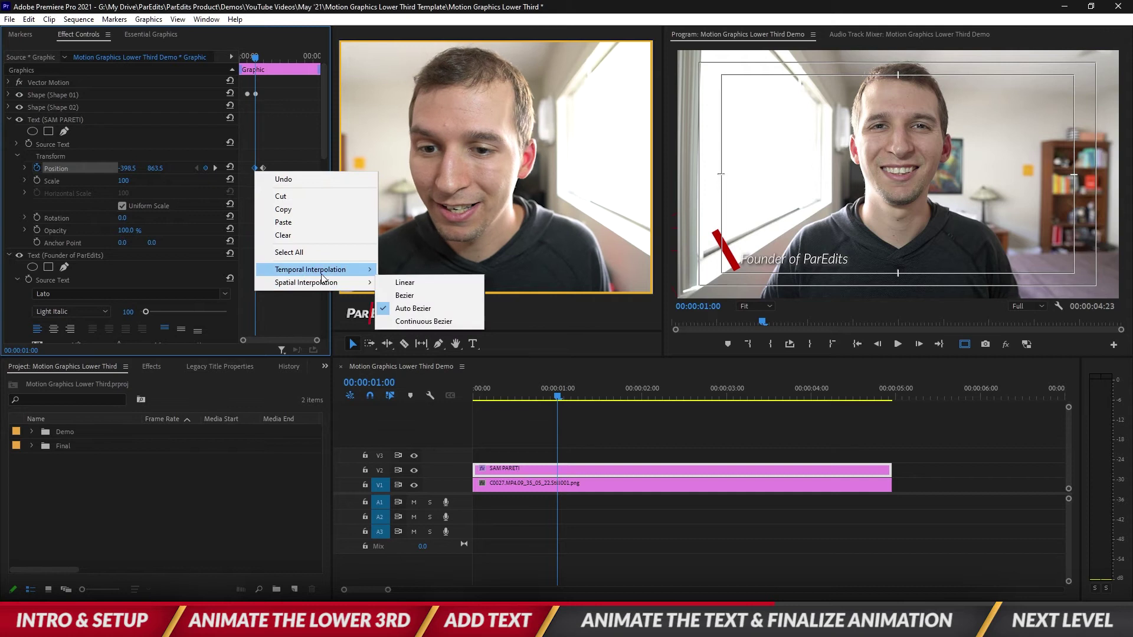
pyautogui.click(403, 347)
pyautogui.rightClick(265, 168)
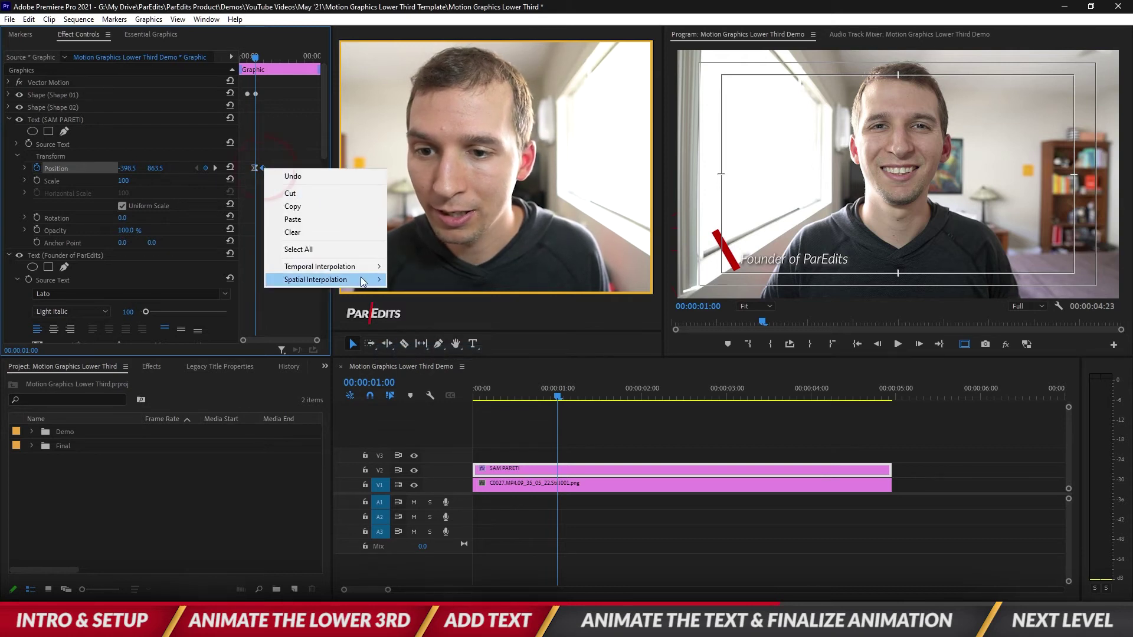
pyautogui.click(434, 337)
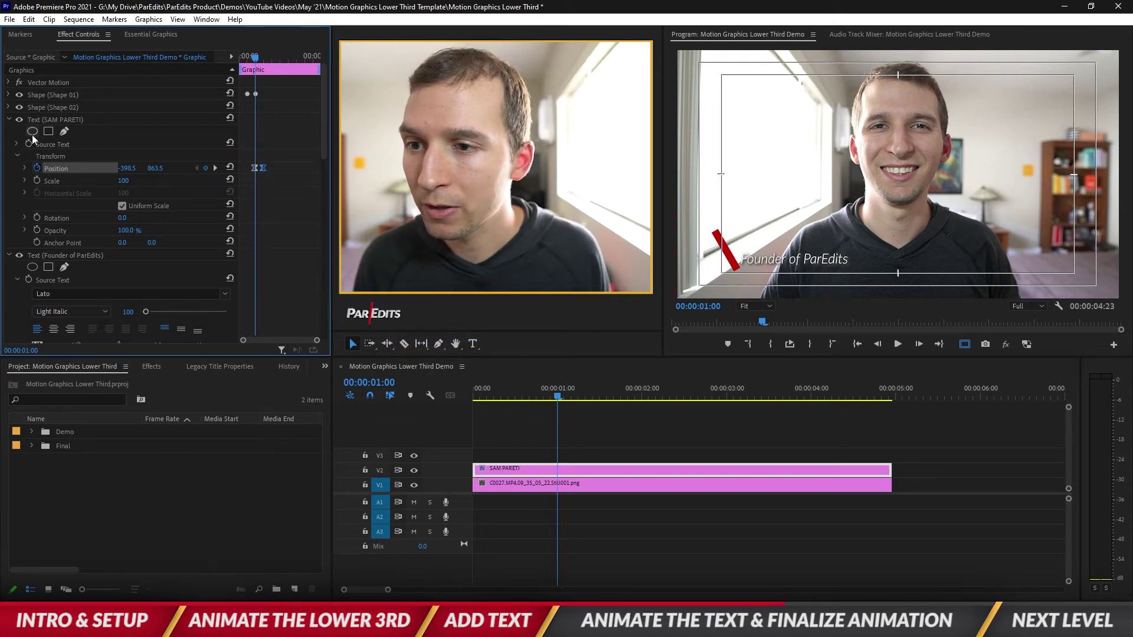
pyautogui.keyDown('shift'); pyautogui.click(256, 56); pyautogui.keyUp('shift')
# Collapse the SAM PARETI properties, expand the subtitle's Transform, and play back the animation.
pyautogui.moveTo(255, 59); pyautogui.dragTo(263, 61)
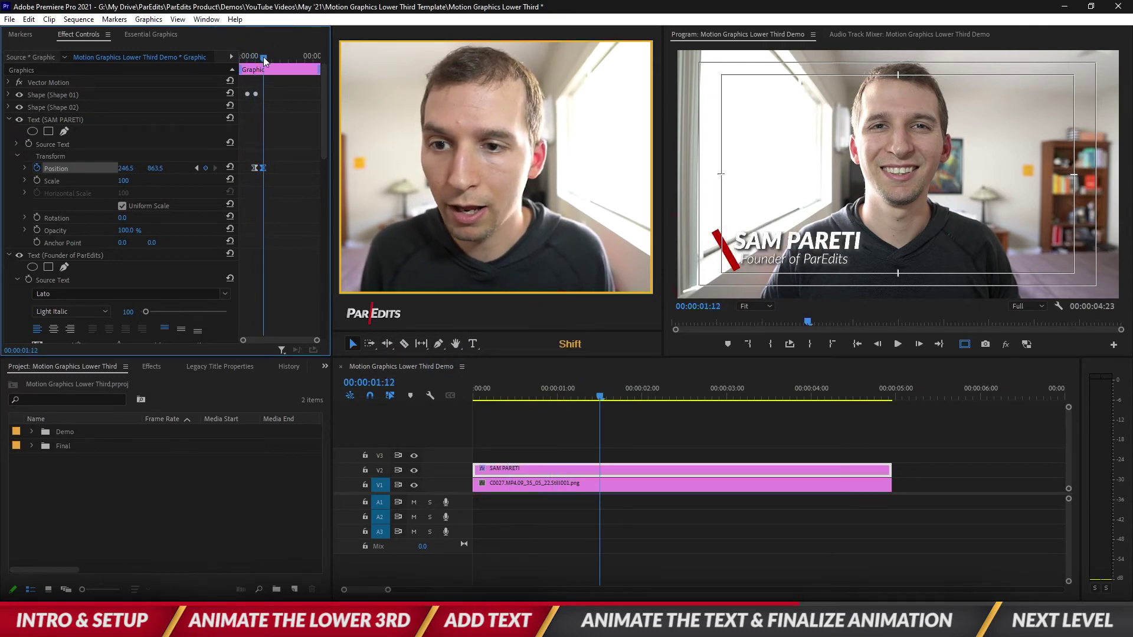
pyautogui.click(9, 120)
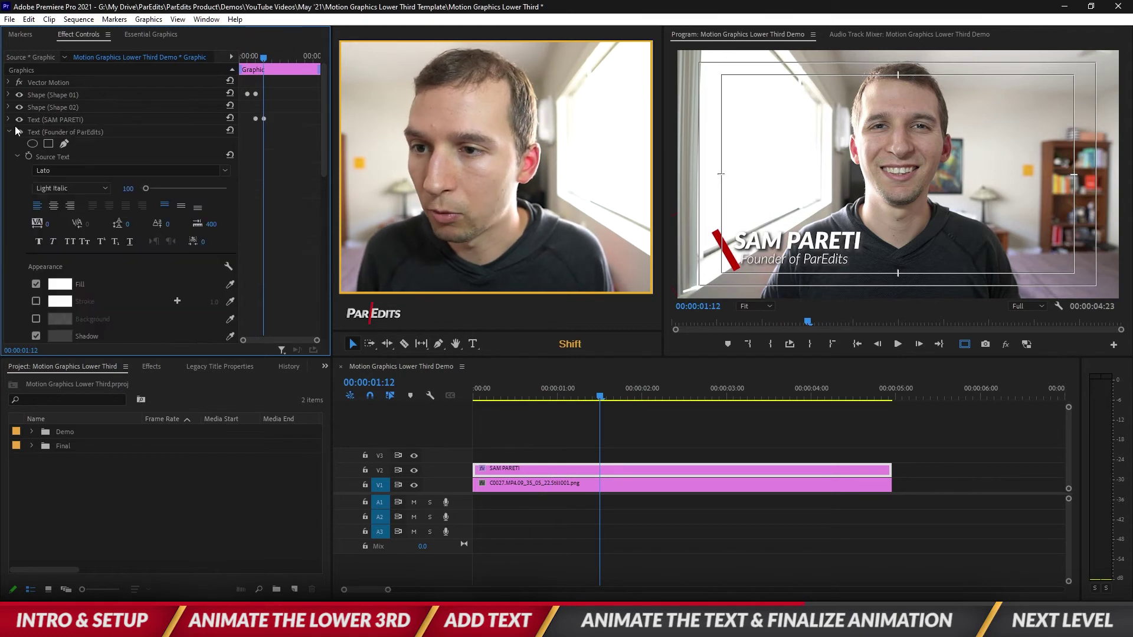
pyautogui.click(17, 155)
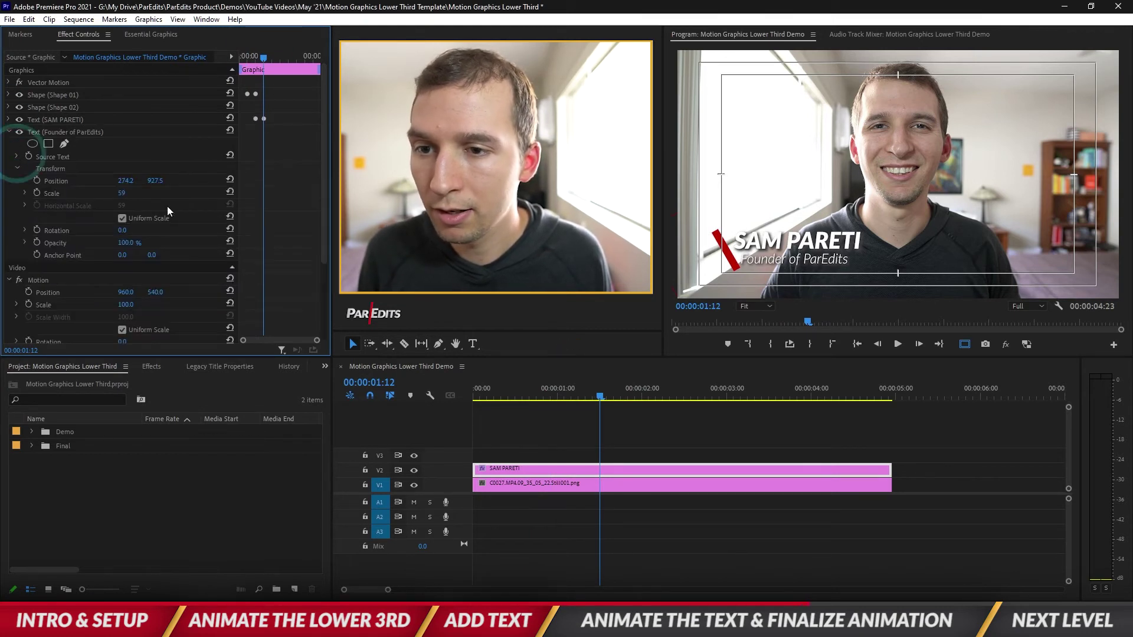
pyautogui.click(631, 419)
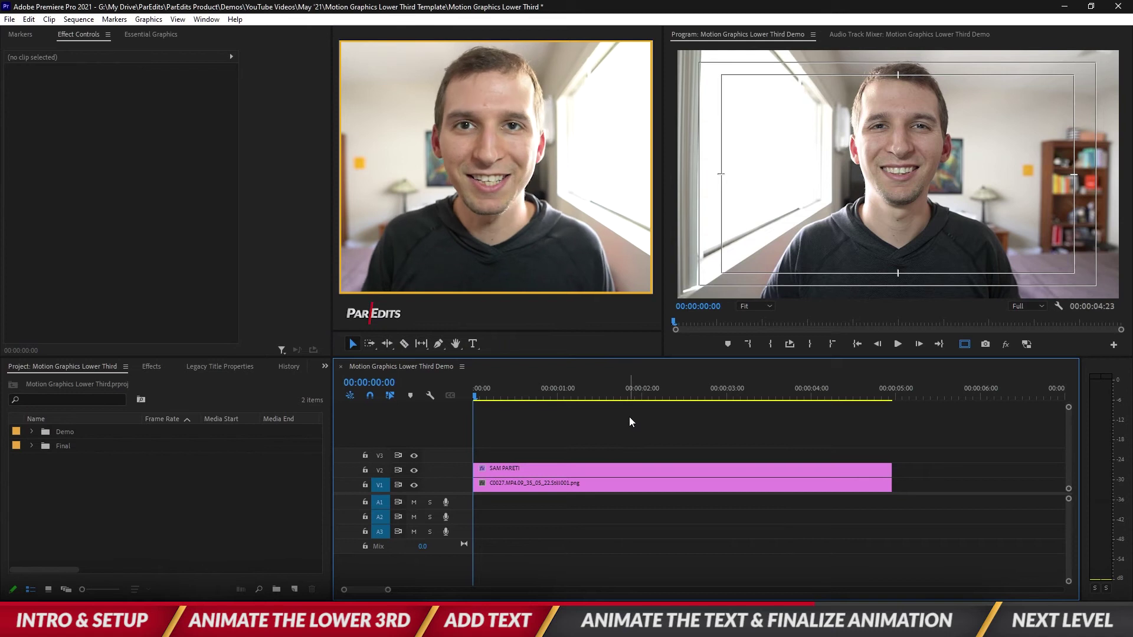
pyautogui.press('space')
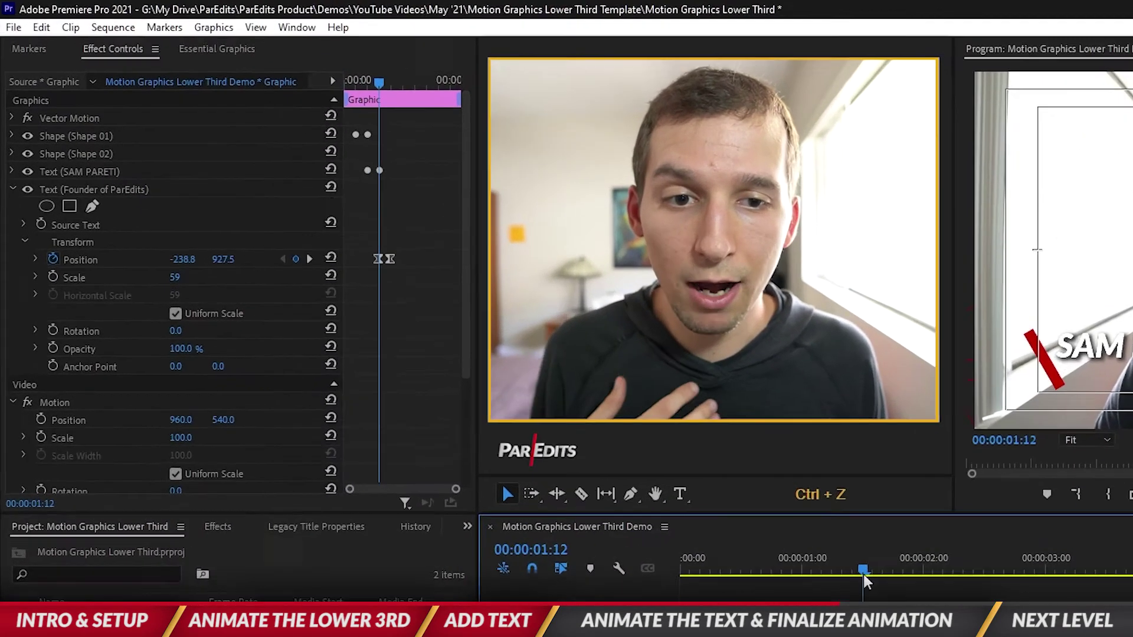
# Nudge the playhead a few frames, then add and select an exit Position keyframe for the subtitle.
pyautogui.press('Left')
pyautogui.press('Left')
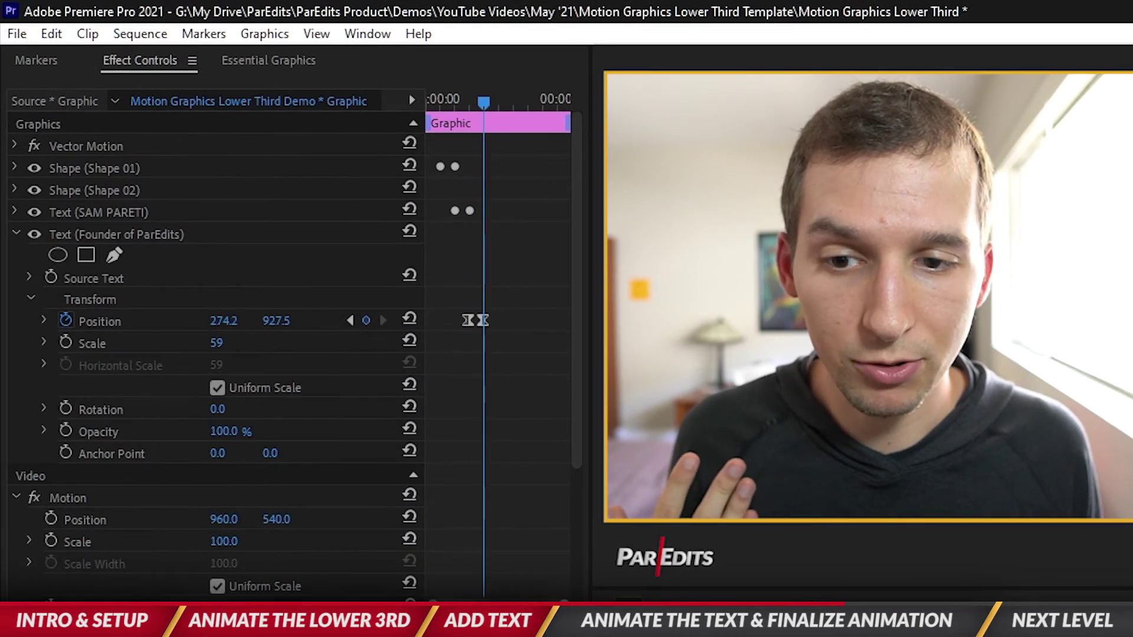
pyautogui.press('Right')
pyautogui.press('Right')
pyautogui.press('Right')
pyautogui.press('Right')
pyautogui.press('Right')
pyautogui.press('Right')
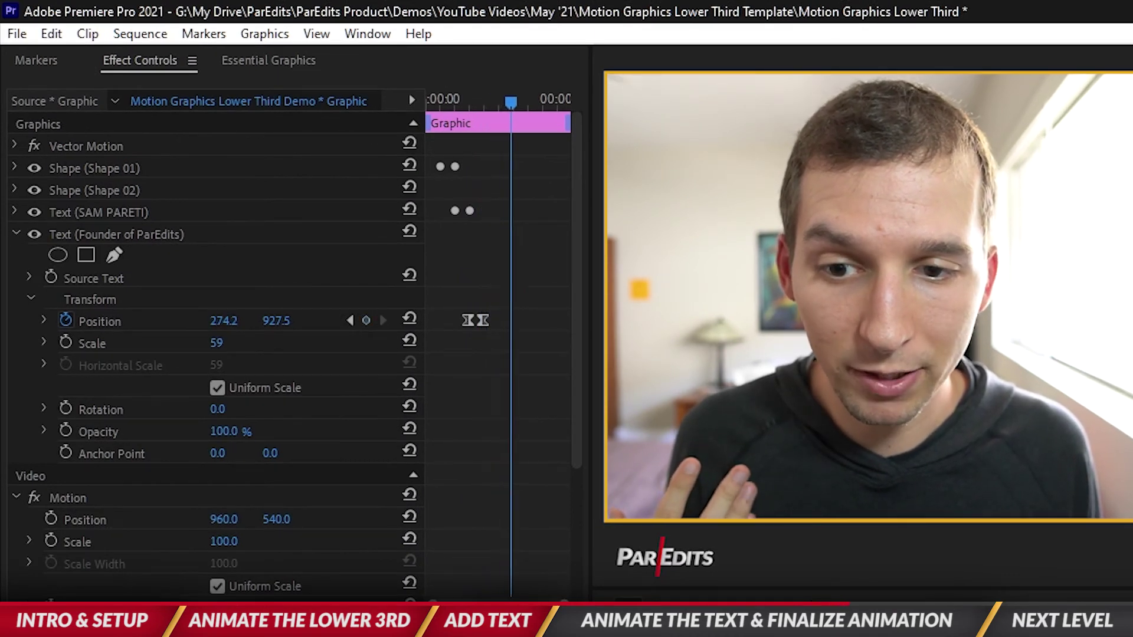
pyautogui.press('Right')
pyautogui.press('Right')
pyautogui.press('Left')
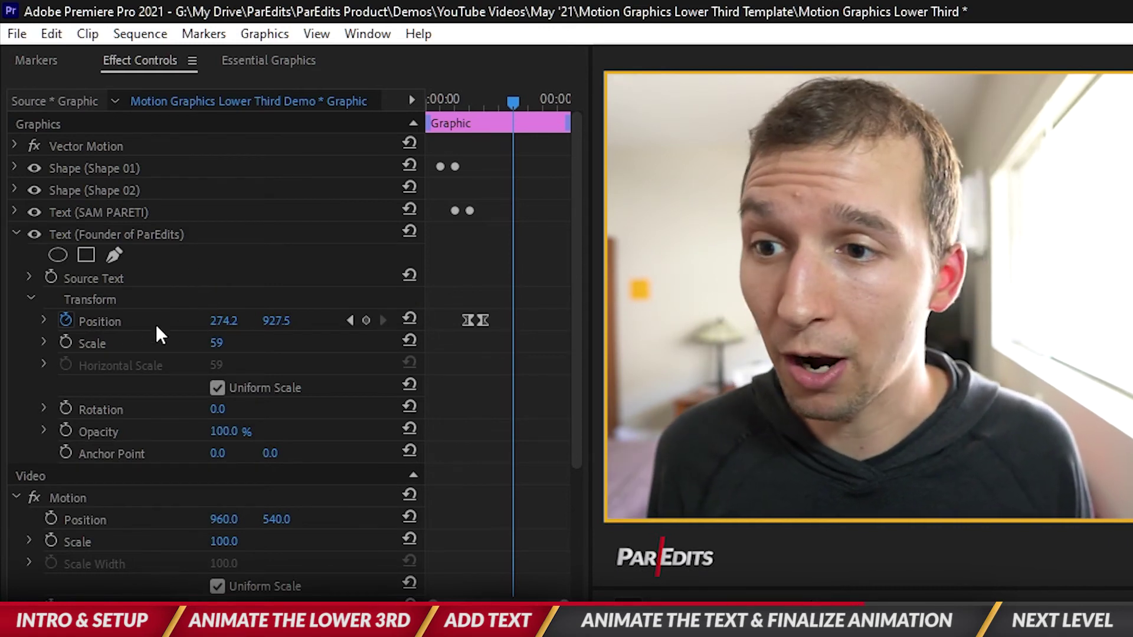
pyautogui.click(366, 321)
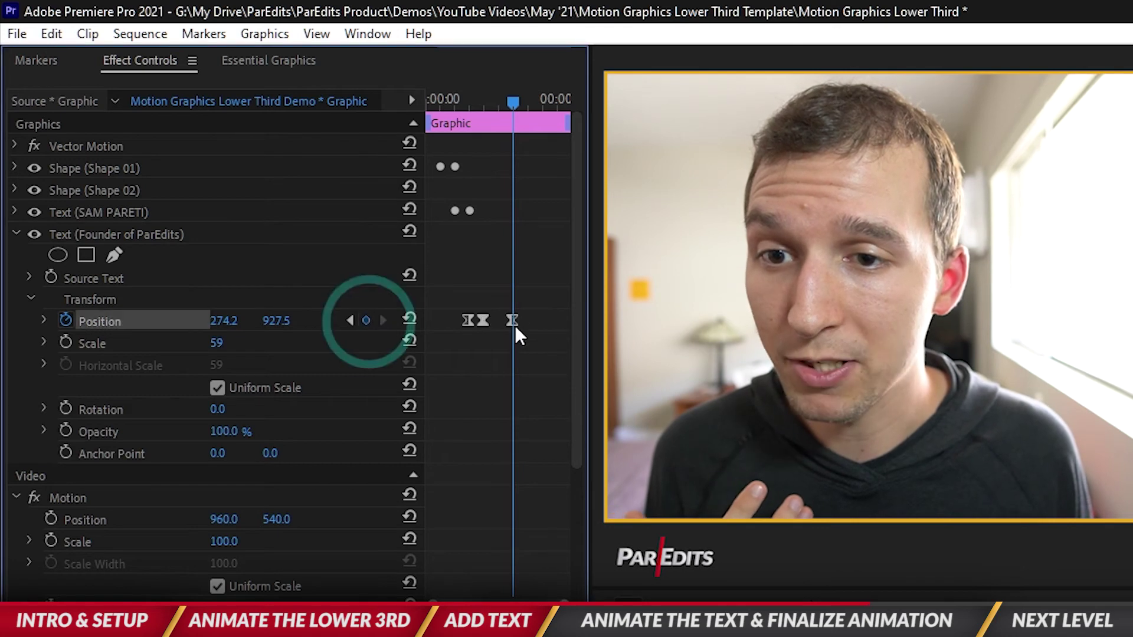
pyautogui.click(513, 321)
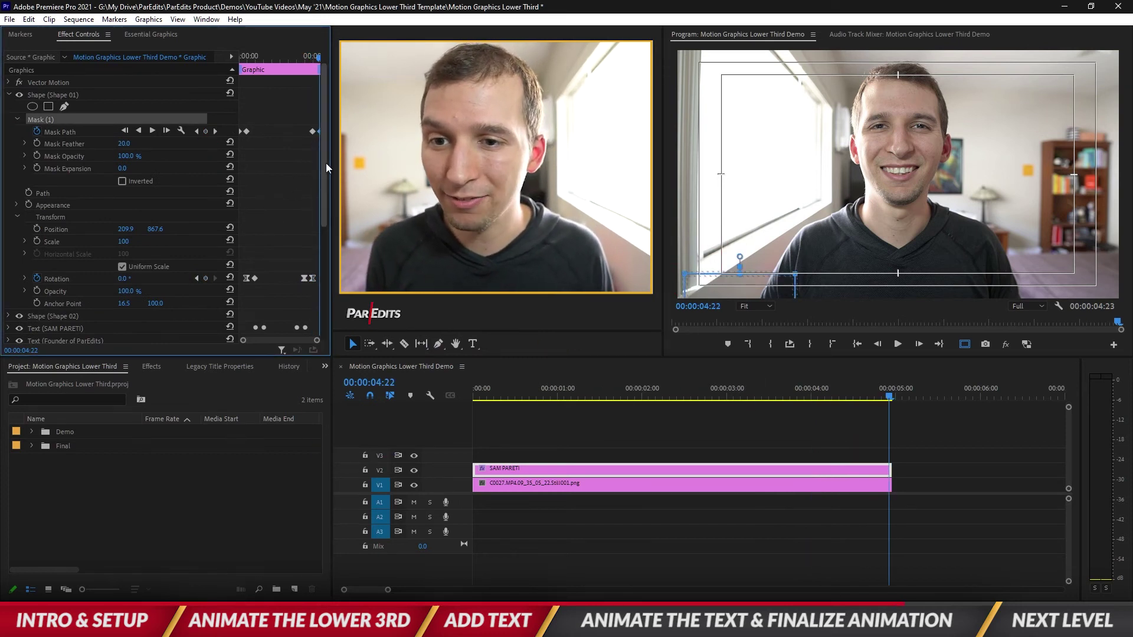
pyautogui.moveTo(326, 163)
pyautogui.mouseDown()
pyautogui.moveTo(324, 219)
pyautogui.moveTo(321, 188)
pyautogui.mouseUp()
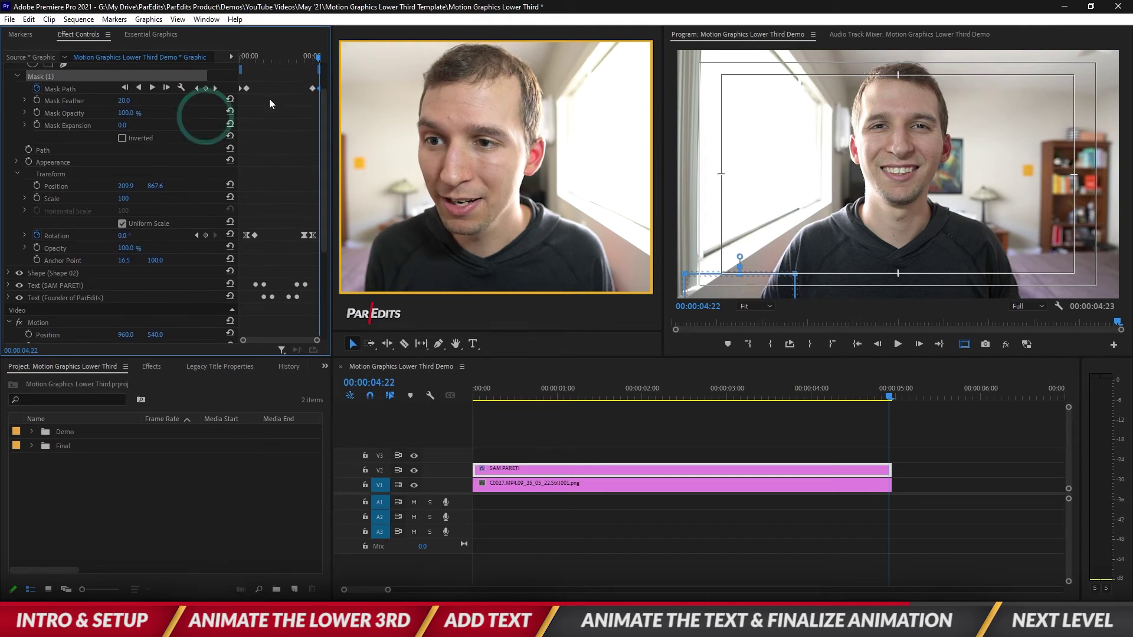
pyautogui.click(229, 51)
pyautogui.moveTo(229, 56); pyautogui.dragTo(249, 57)
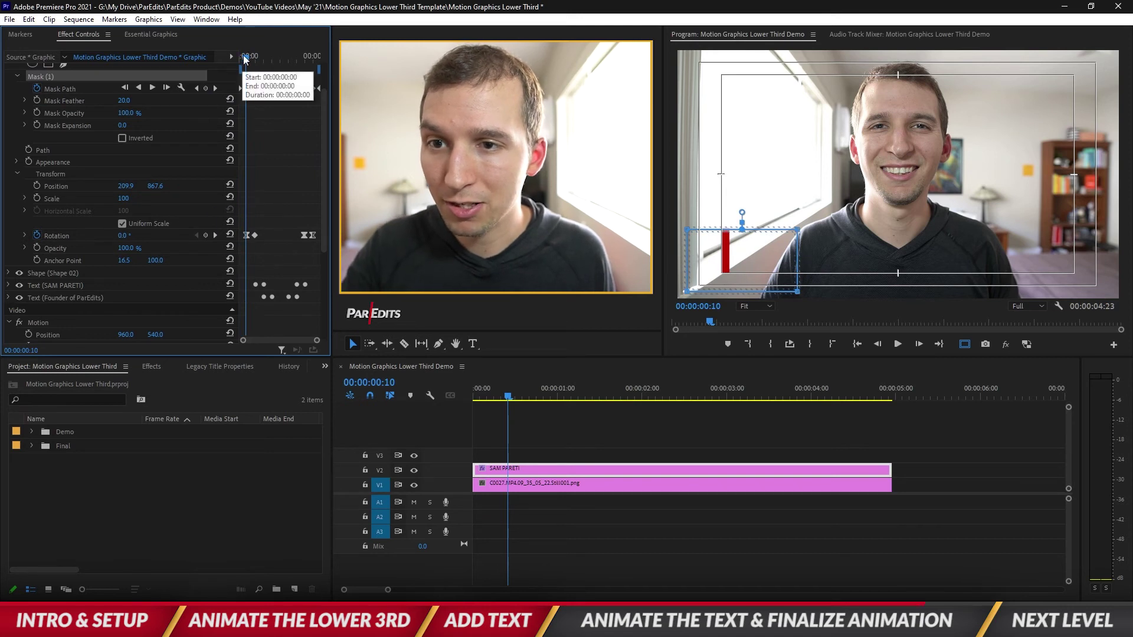
pyautogui.moveTo(247, 57); pyautogui.dragTo(259, 59)
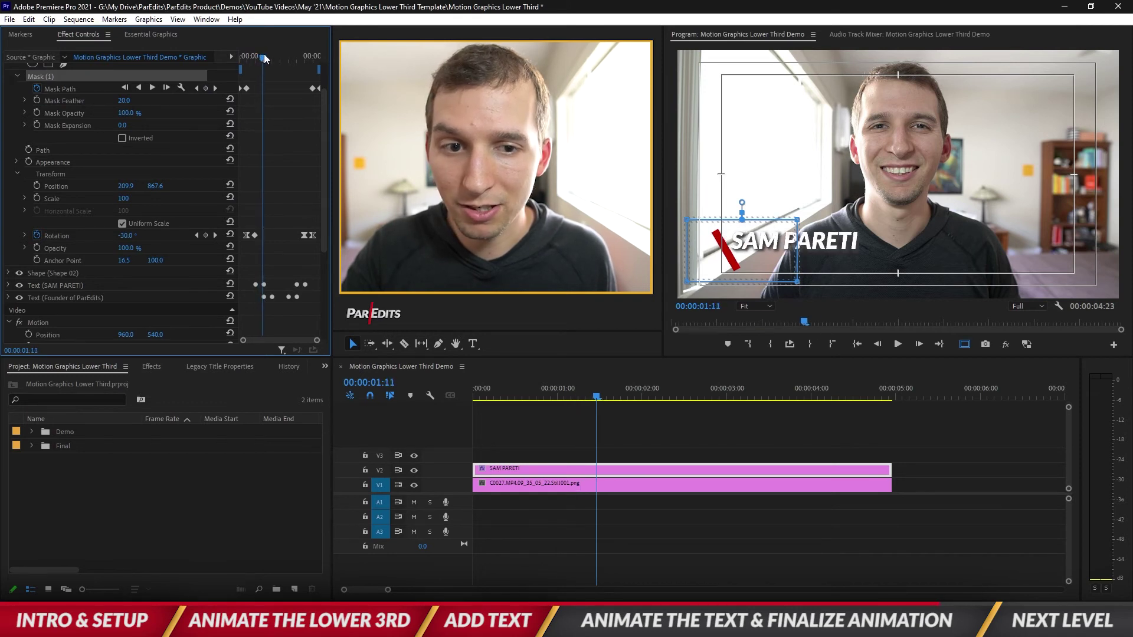
pyautogui.moveTo(260, 58); pyautogui.dragTo(268, 54)
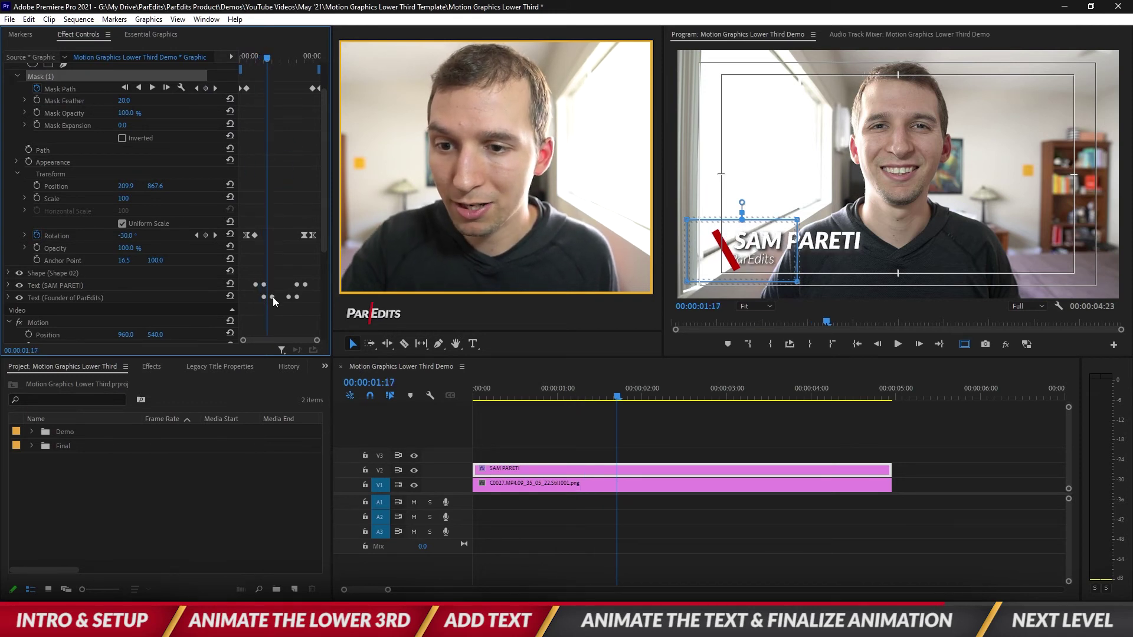
pyautogui.moveTo(269, 60); pyautogui.dragTo(323, 58)
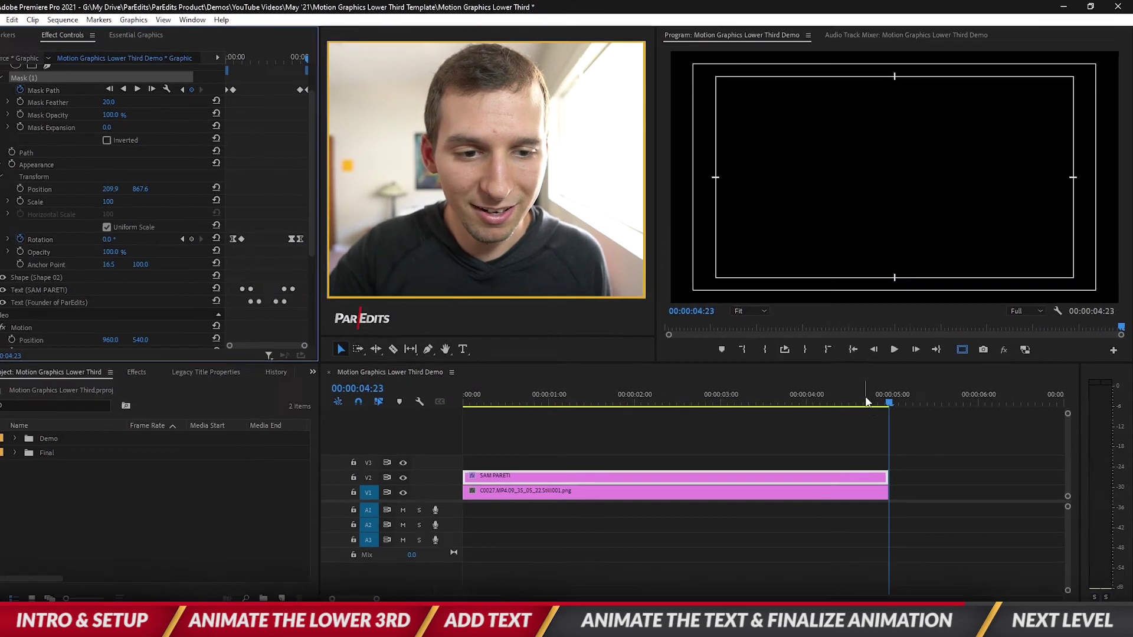
pyautogui.press('Home')
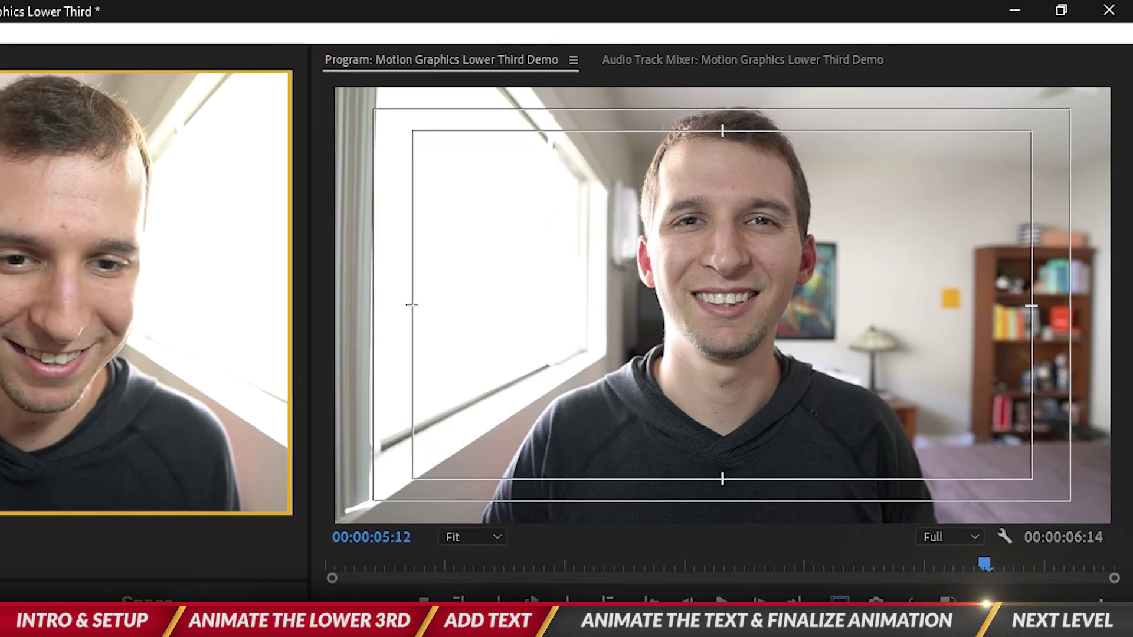
pyautogui.press('space')
# Return to the sequence start and play the lower third with Loop enabled in the Program monitor.
pyautogui.click(860, 343)
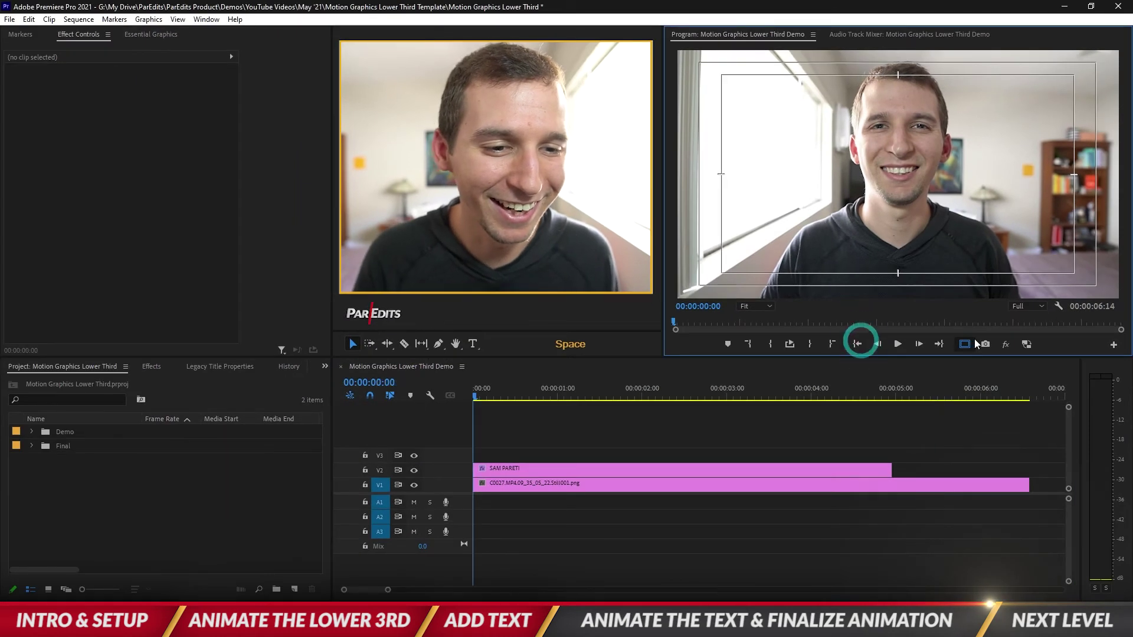
pyautogui.click(966, 344)
pyautogui.click(790, 343)
pyautogui.press('space')
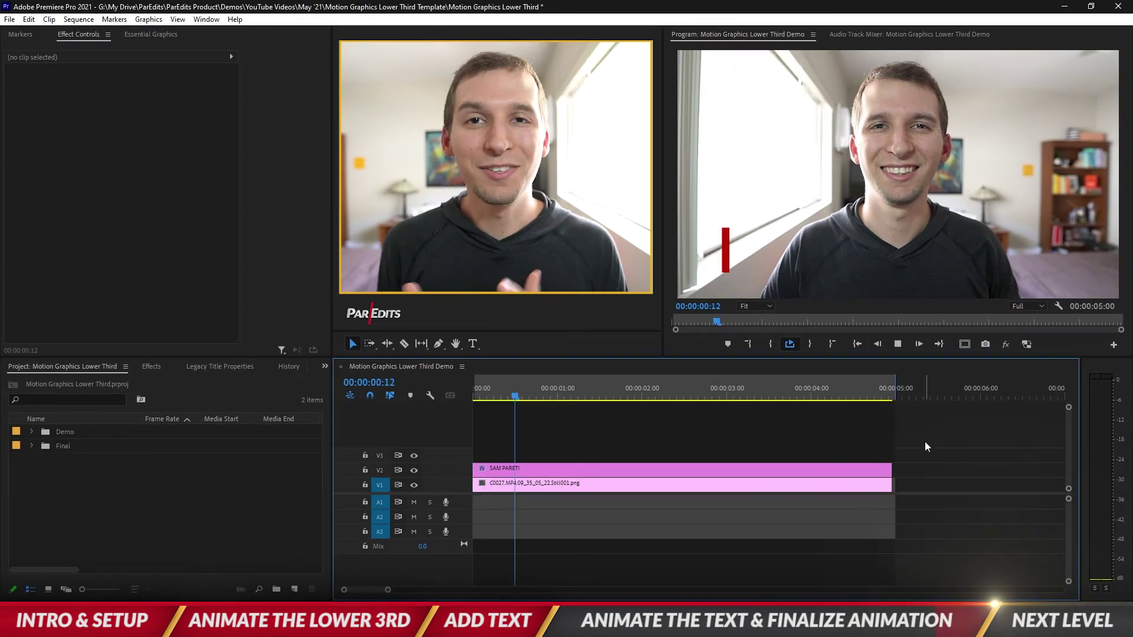